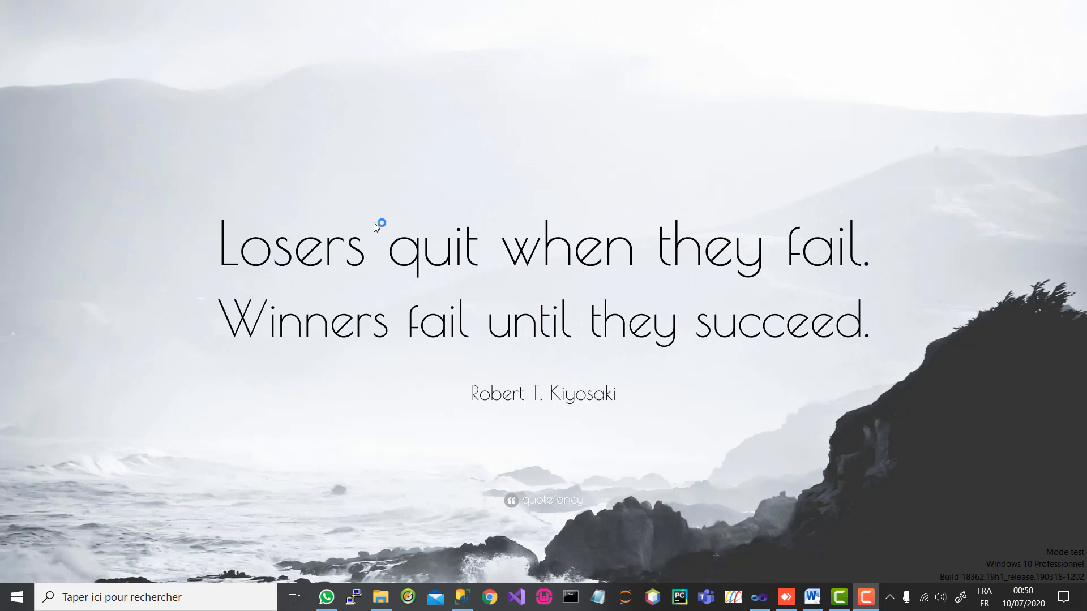
# Step: Log in to EcoGuide School Manager with the admin login
pyautogui.click(401, 188)
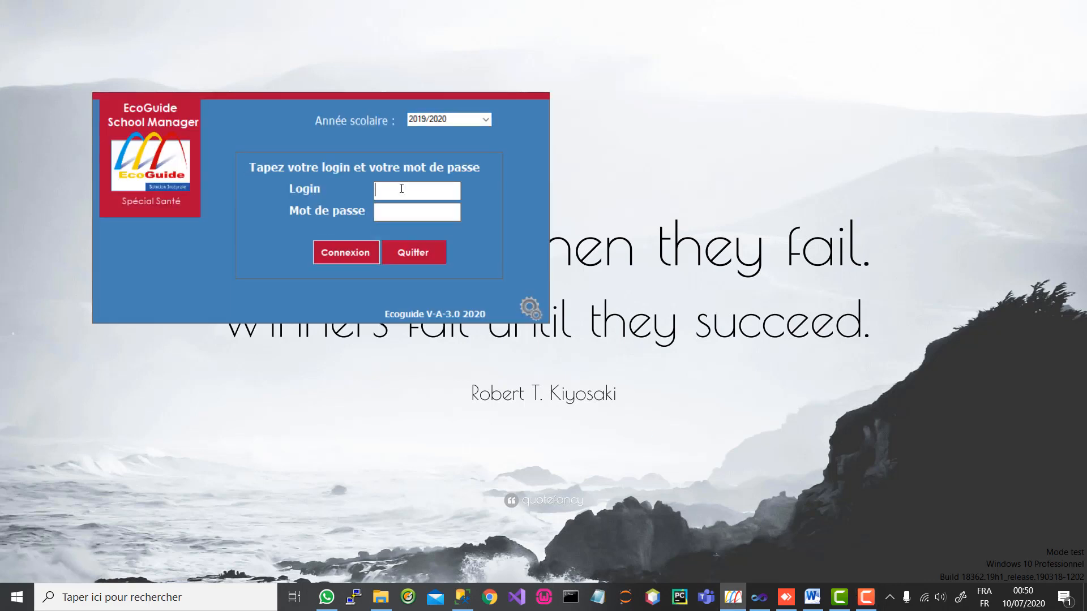
pyautogui.write('admin')
pyautogui.press('Return')
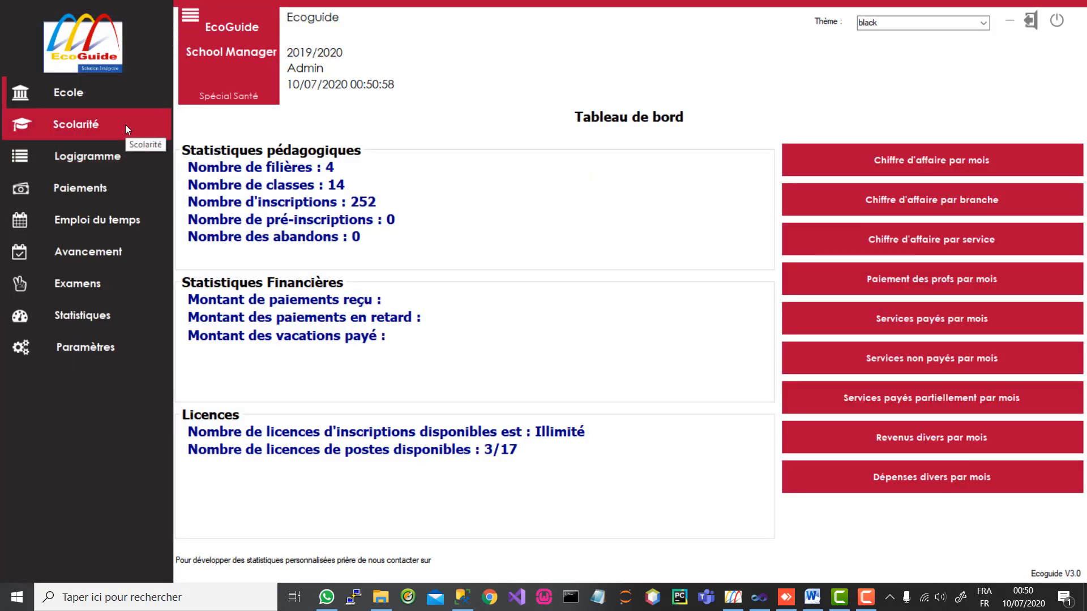
# Step: Open the teacher management screen from Ecole > Professeurs
pyautogui.click(116, 102)
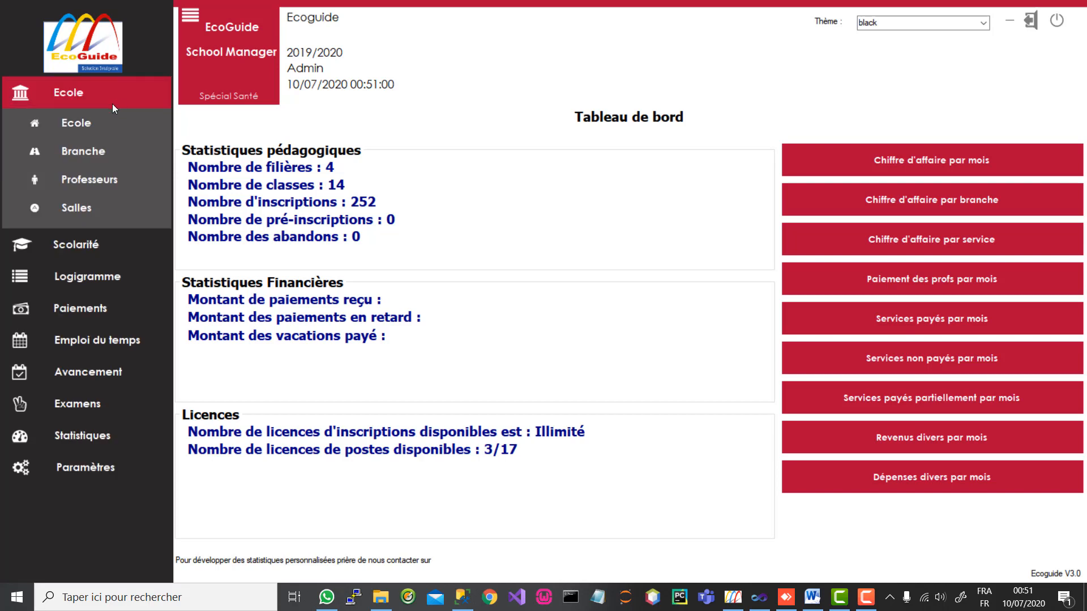
pyautogui.click(100, 182)
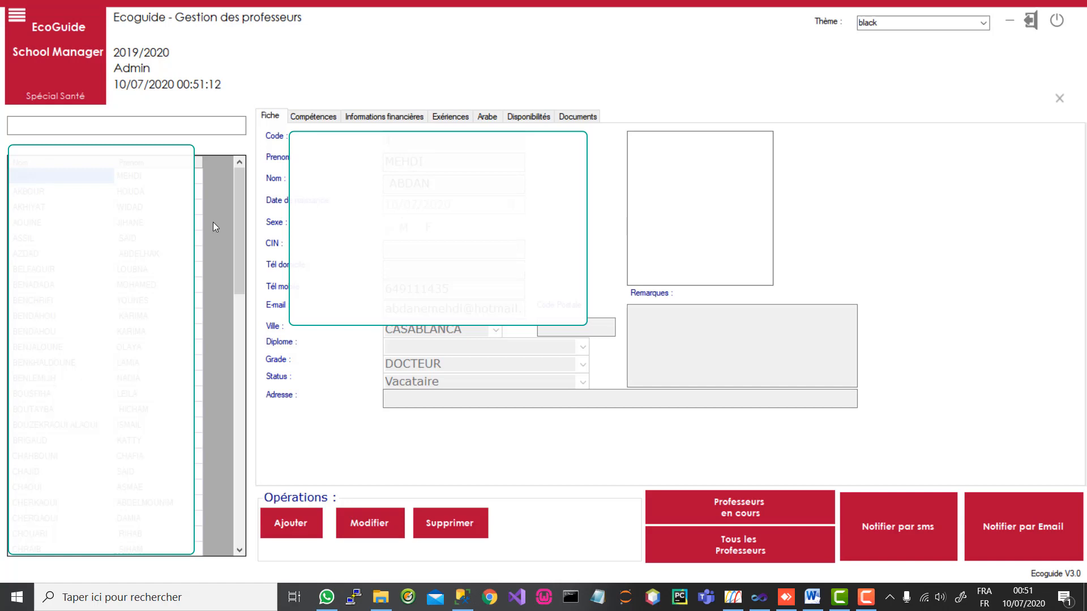
pyautogui.moveTo(237, 192); pyautogui.dragTo(233, 295)
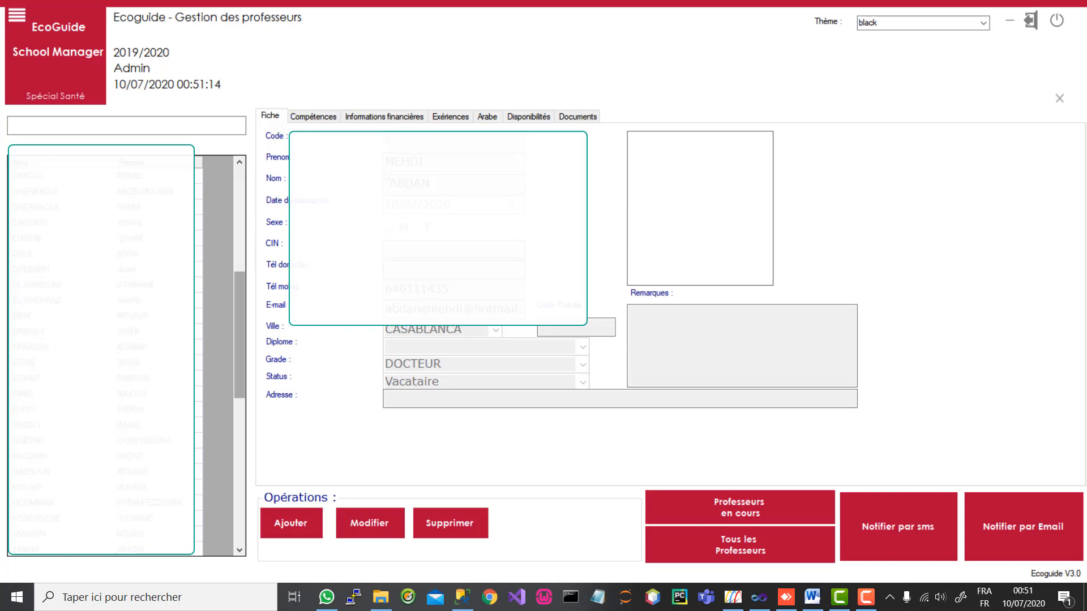
# Step: Browse the Compétences, financial, Expériences, Arabe, Disponibilités and Documents tabs, then return to Fiche
pyautogui.click(313, 116)
pyautogui.click(384, 116)
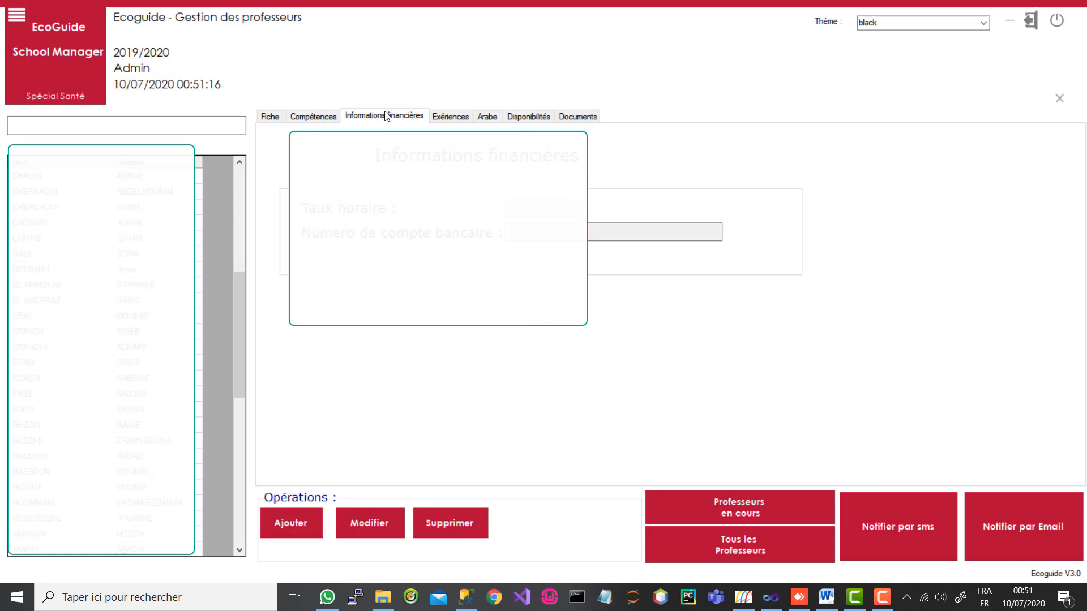
pyautogui.click(450, 116)
pyautogui.click(487, 116)
pyautogui.click(528, 117)
pyautogui.click(577, 116)
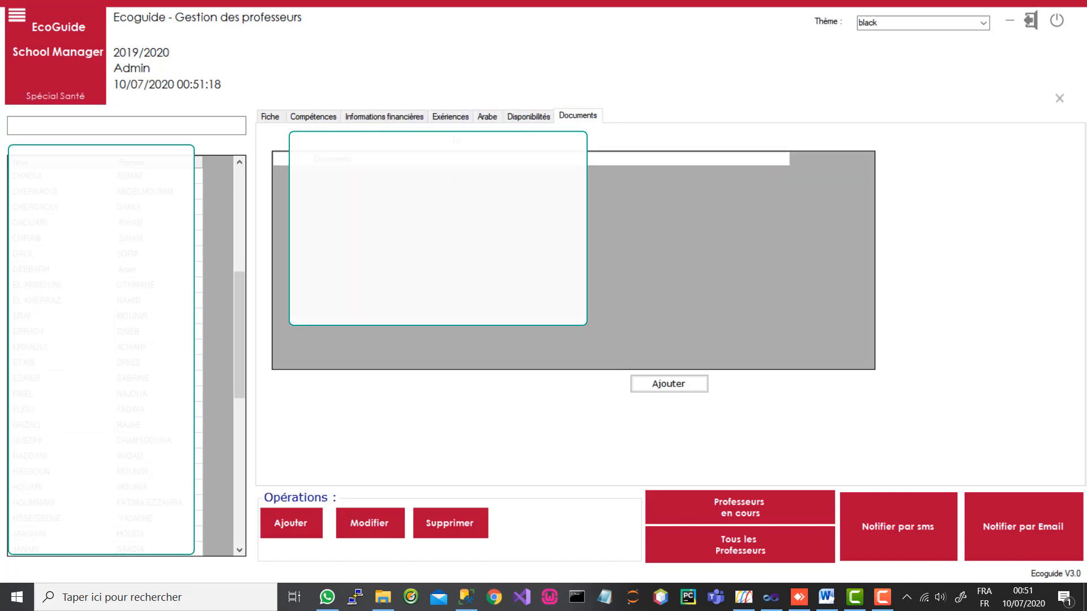
pyautogui.click(270, 118)
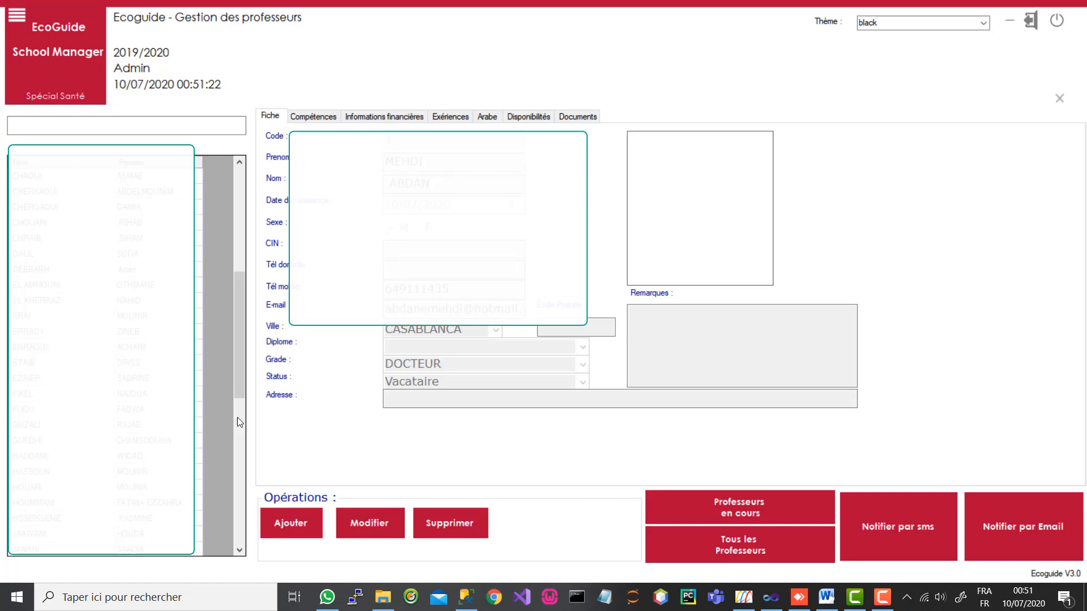
# Step: Add a new teacher with code 999, first name proftest, last name prenom test
pyautogui.click(290, 522)
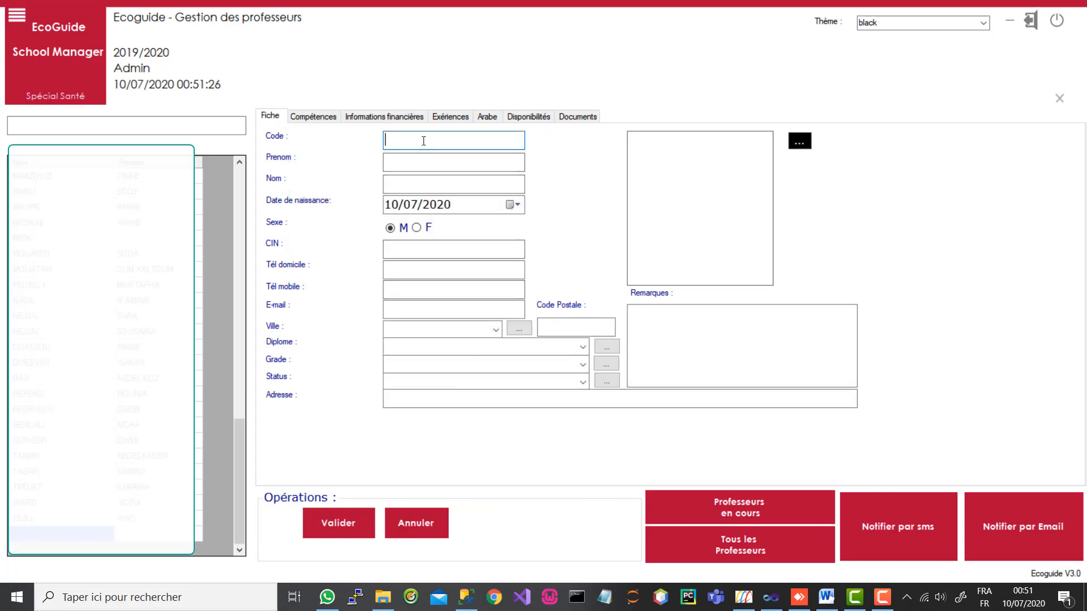
pyautogui.write('999')
pyautogui.click(397, 159)
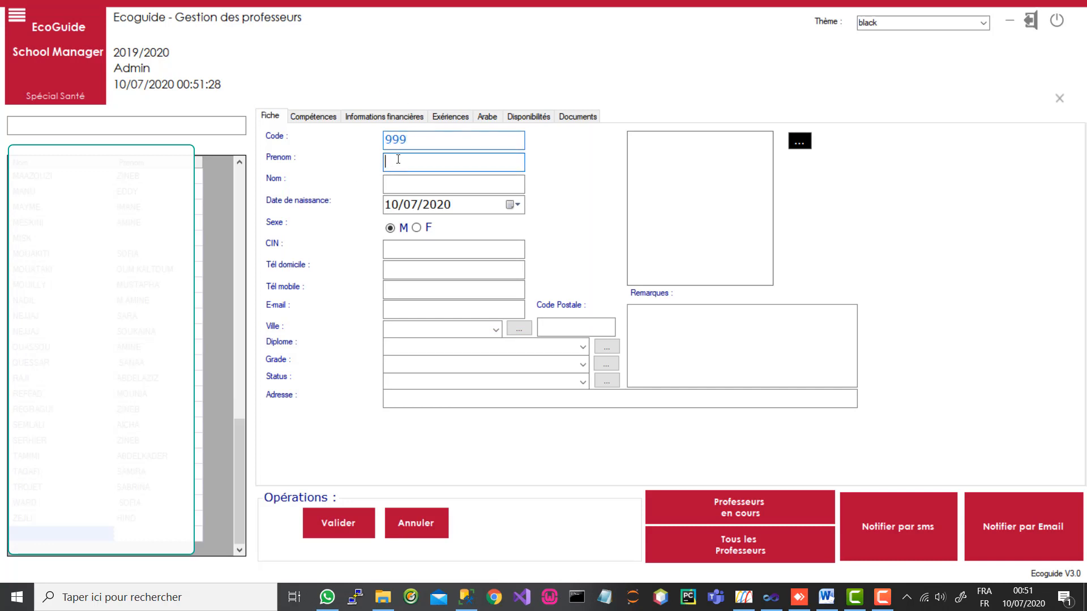
pyautogui.write('proftest')
pyautogui.click(398, 182)
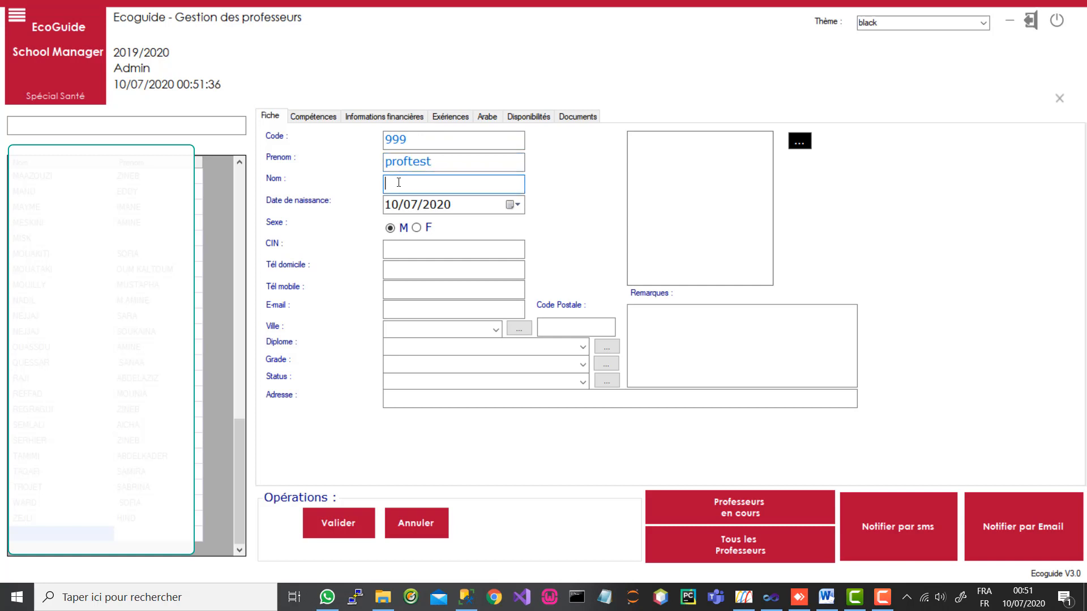
pyautogui.write('prenom test')
# Step: Set the birth date to 12/03/1980 using the calendar picker
pyautogui.click(514, 205)
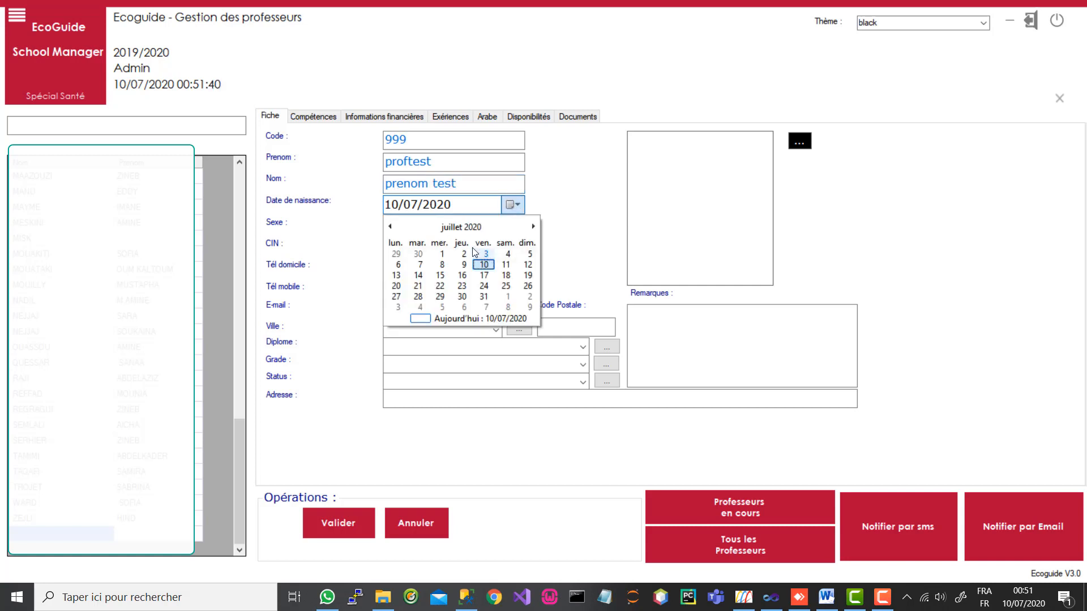
pyautogui.scroll(4, 480, 232)
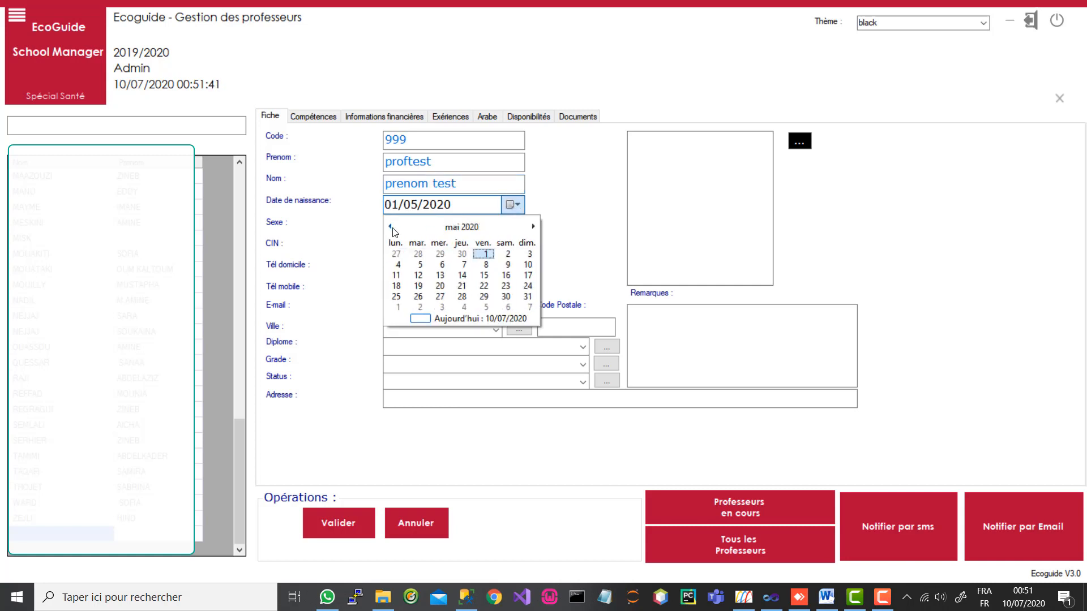
pyautogui.click(478, 228)
pyautogui.click(457, 227)
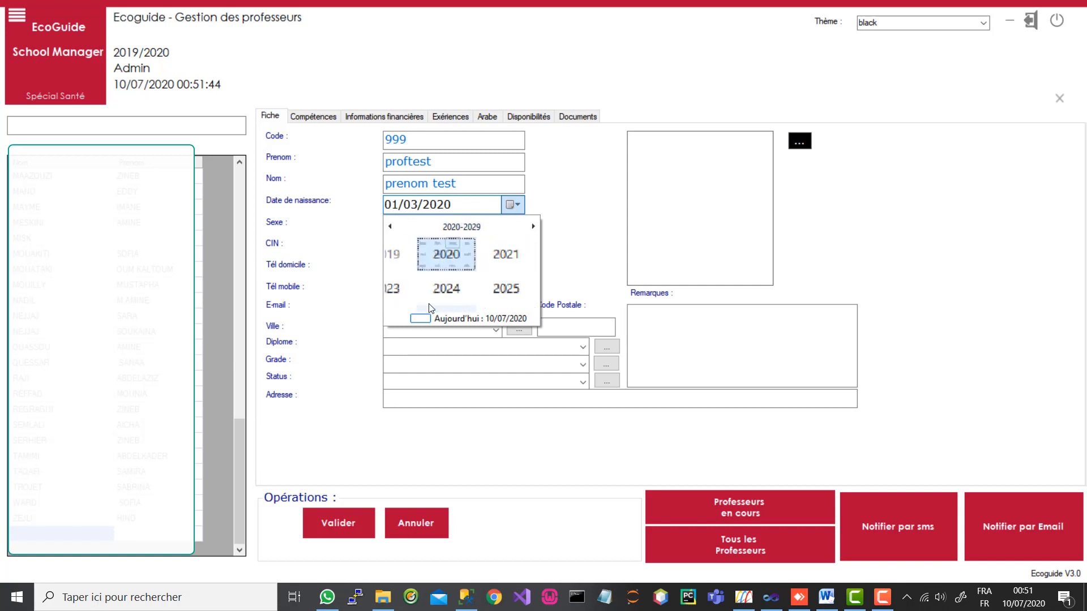
pyautogui.click(390, 228)
pyautogui.click(391, 227)
pyautogui.click(390, 227)
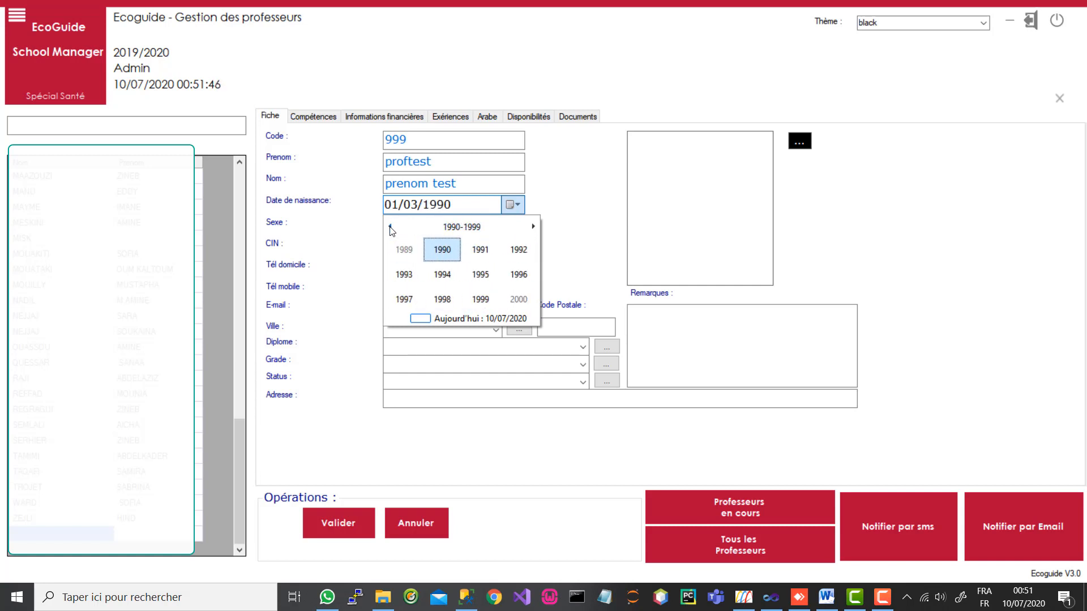
pyautogui.click(390, 227)
pyautogui.click(451, 253)
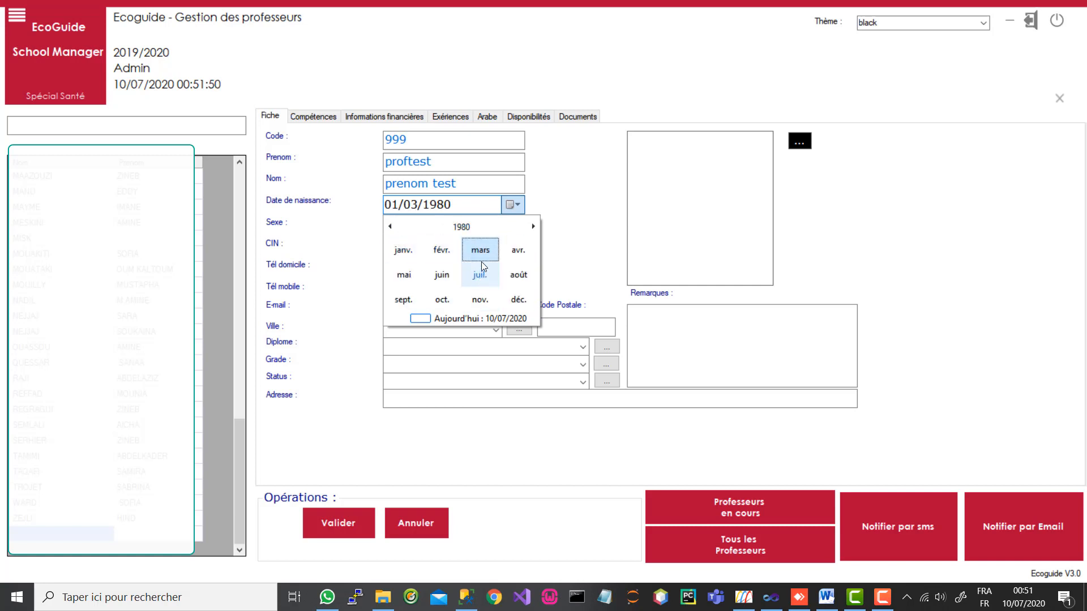
pyautogui.click(481, 258)
pyautogui.click(455, 274)
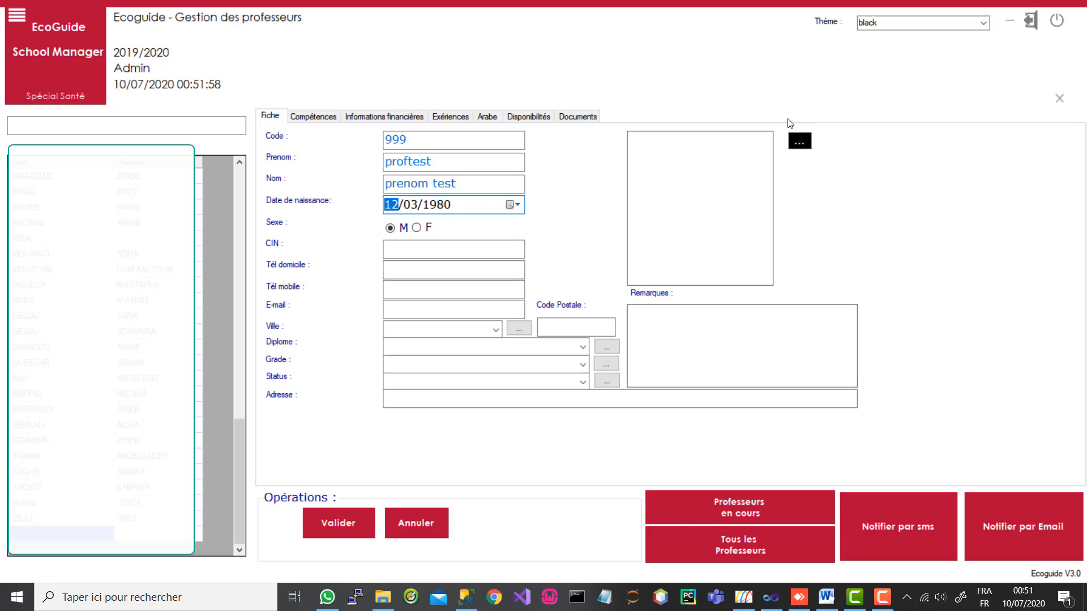
# Step: Set the teacher photo to bg1.jpg from the Bureau folder, filtering to *.jpg files
pyautogui.click(804, 144)
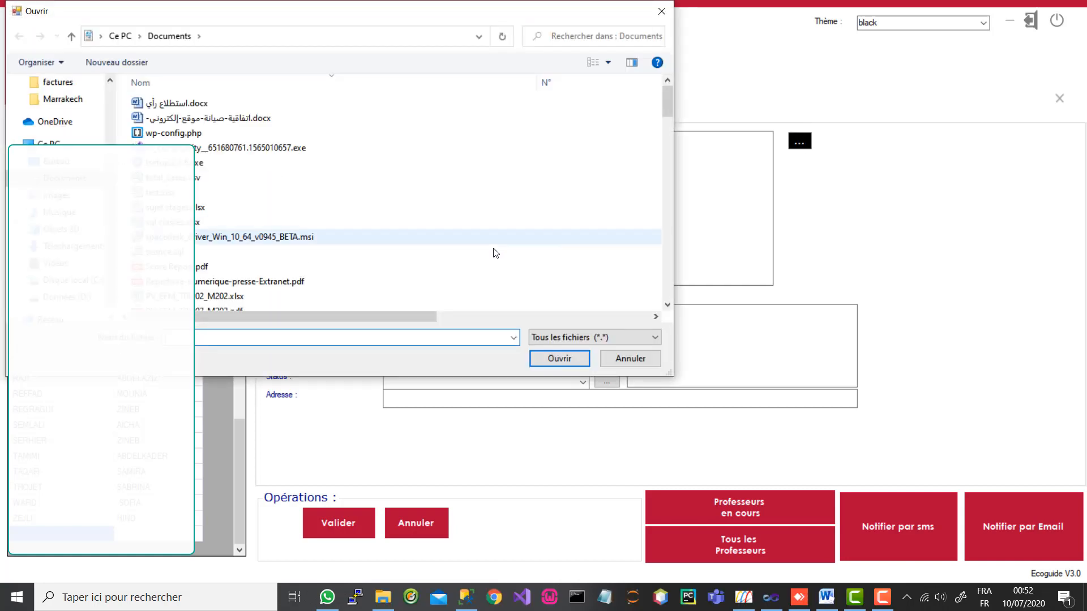
pyautogui.scroll(-3, 316, 204)
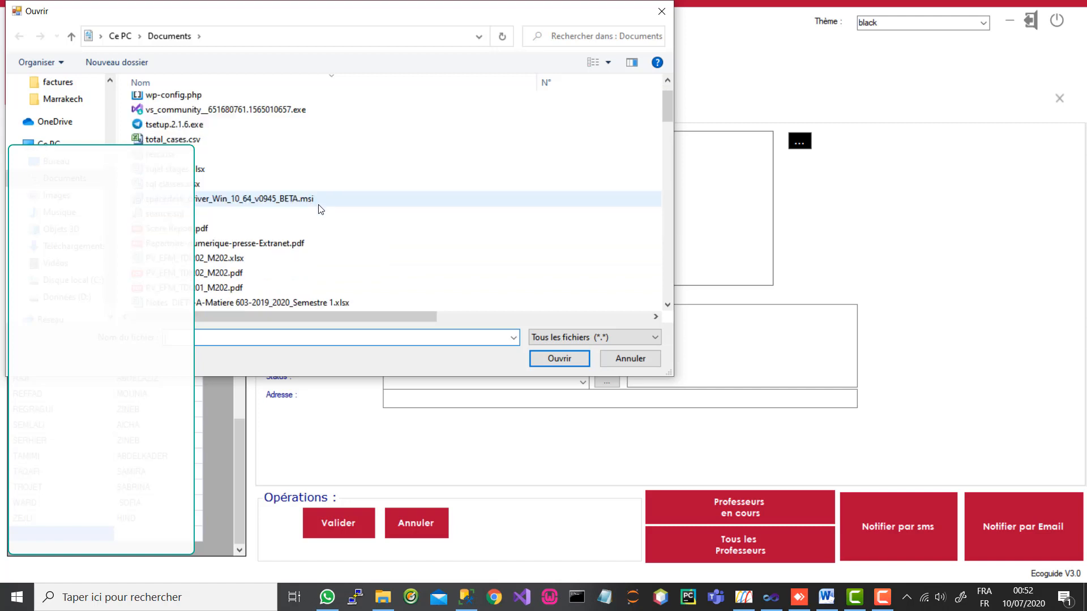
pyautogui.scroll(-5, 318, 209)
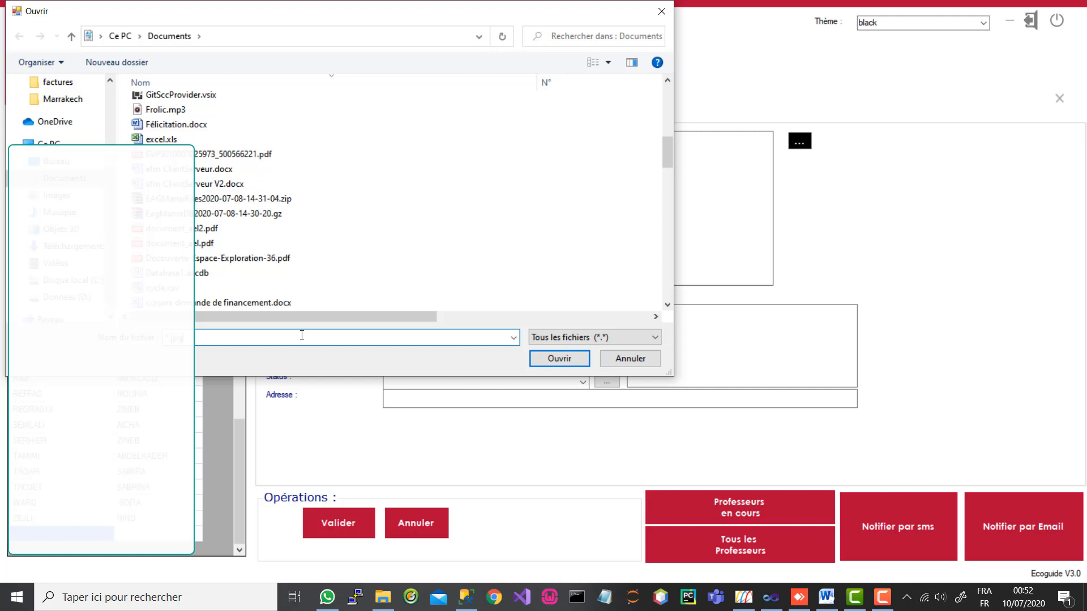
pyautogui.press('Return')
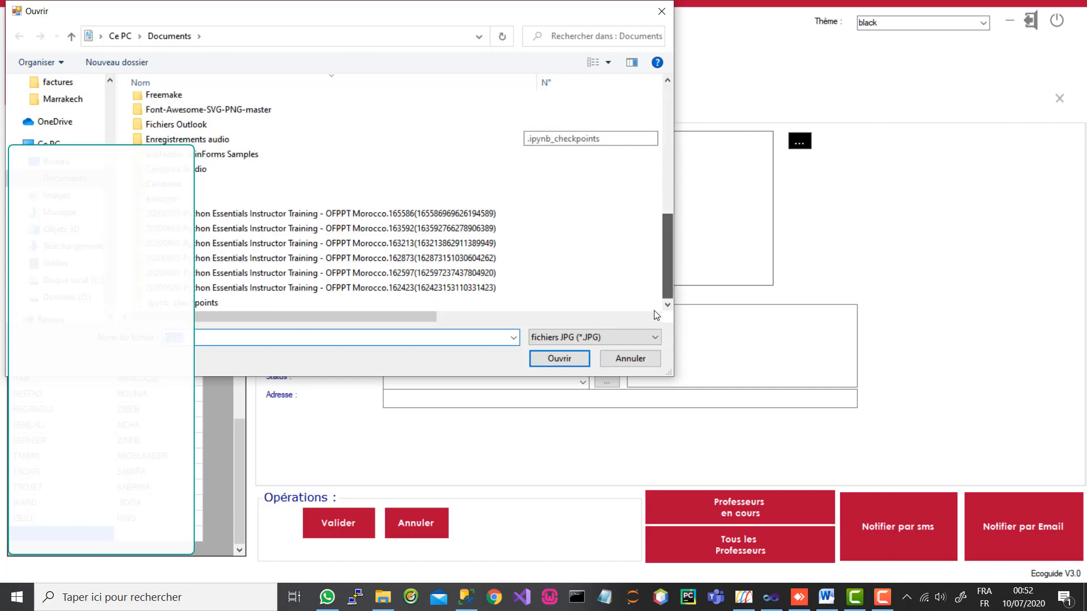
pyautogui.moveTo(647, 307); pyautogui.dragTo(646, 293)
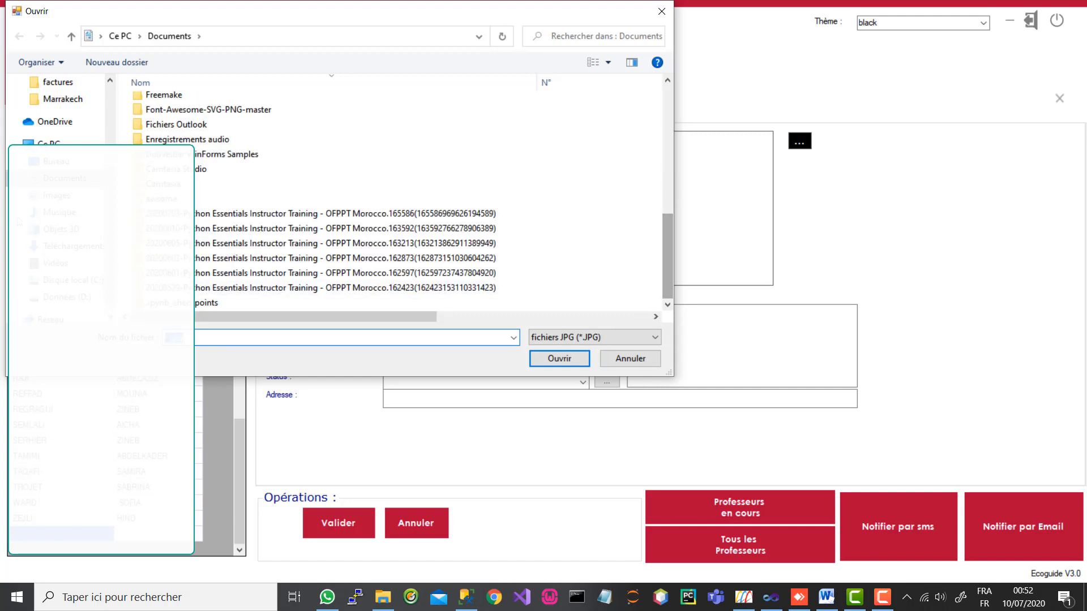
pyautogui.click(57, 161)
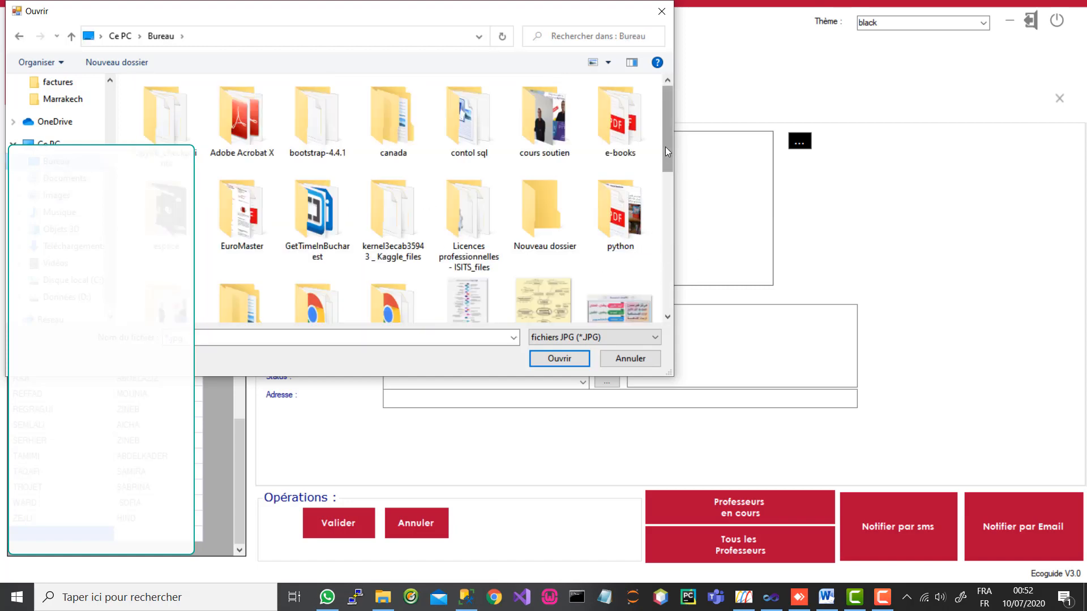
pyautogui.scroll(-10, 651, 266)
pyautogui.scroll(2, 658, 277)
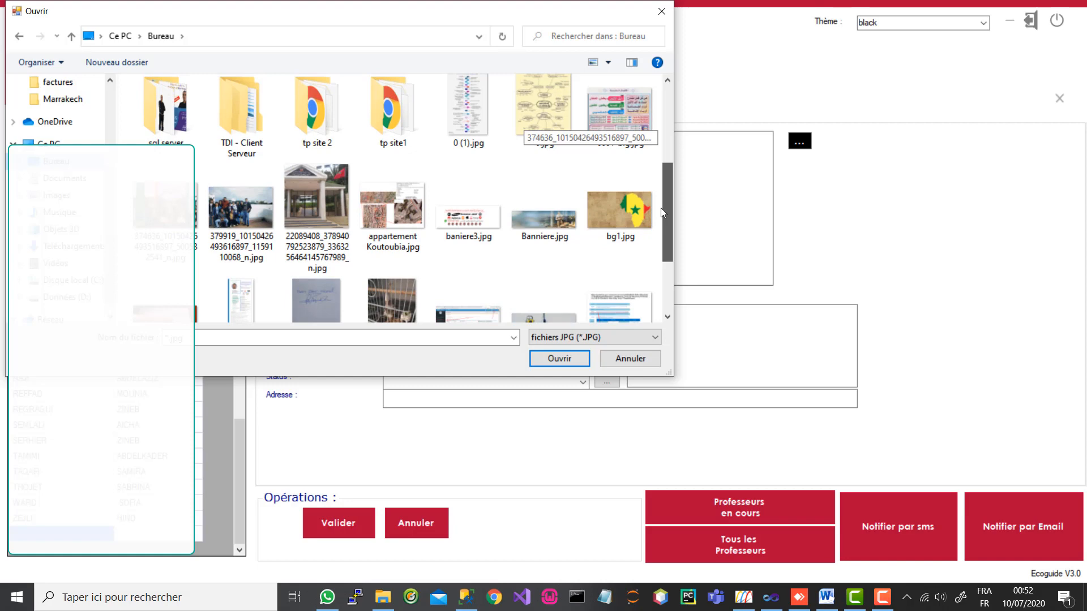
pyautogui.click(622, 208)
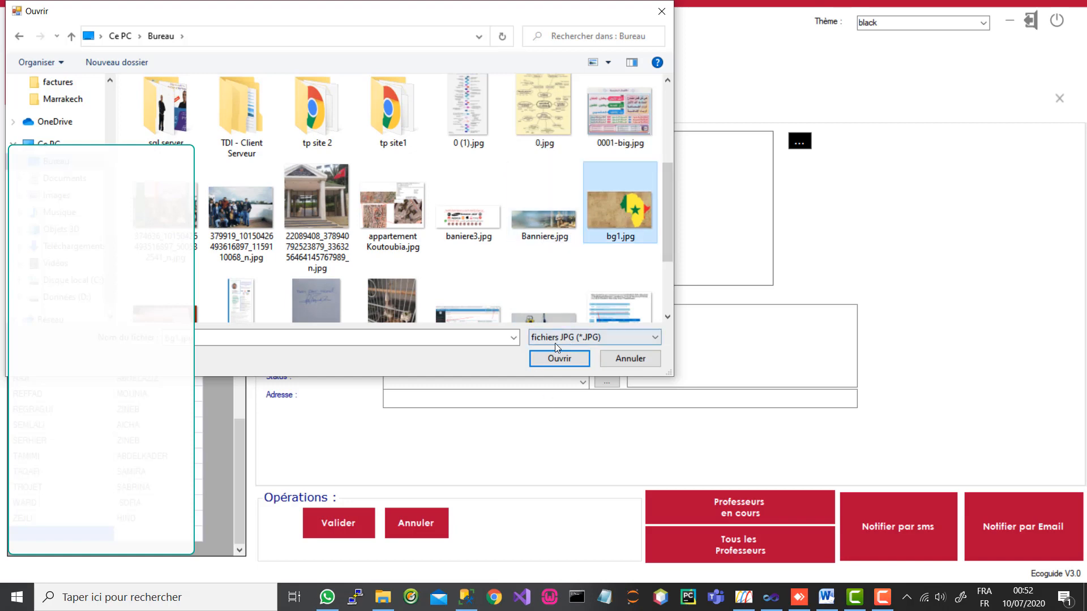
pyautogui.click(548, 361)
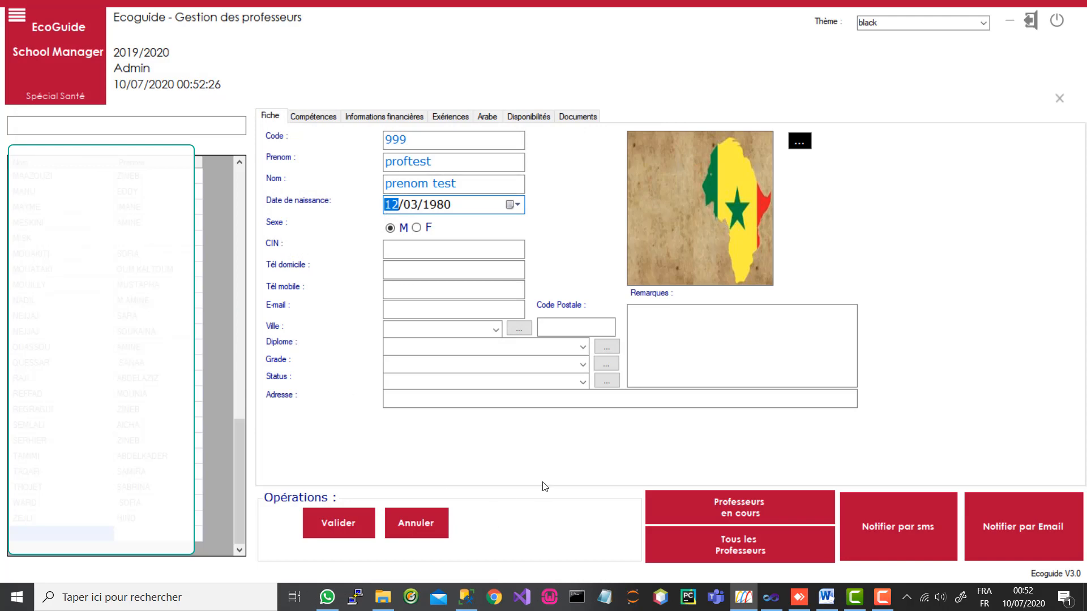
# Step: Set the city to FES, status to Permanent and grade to DOCTEUR
pyautogui.click(495, 329)
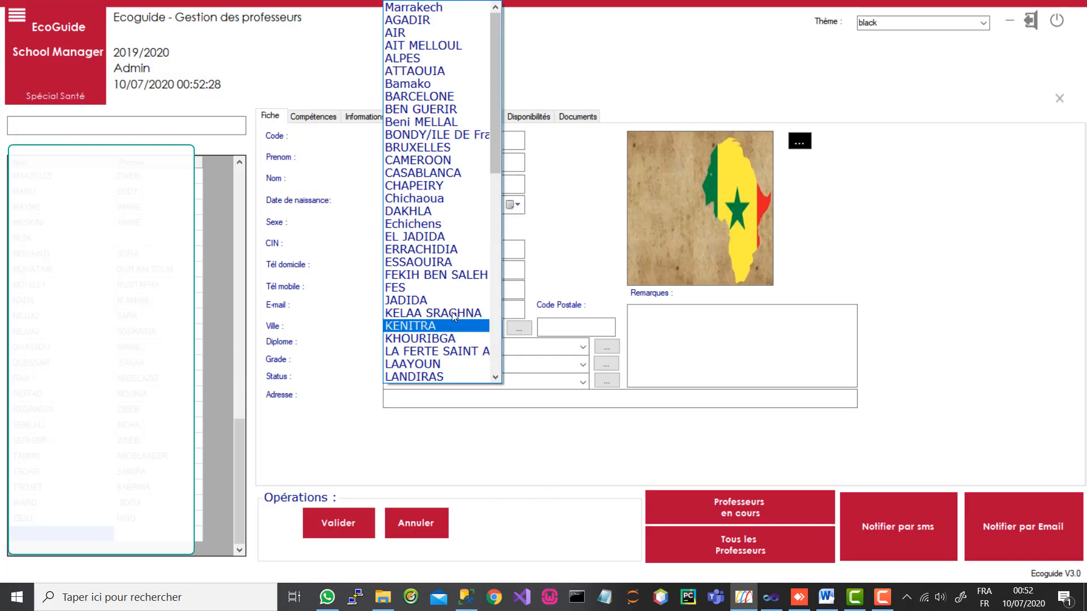
pyautogui.click(441, 288)
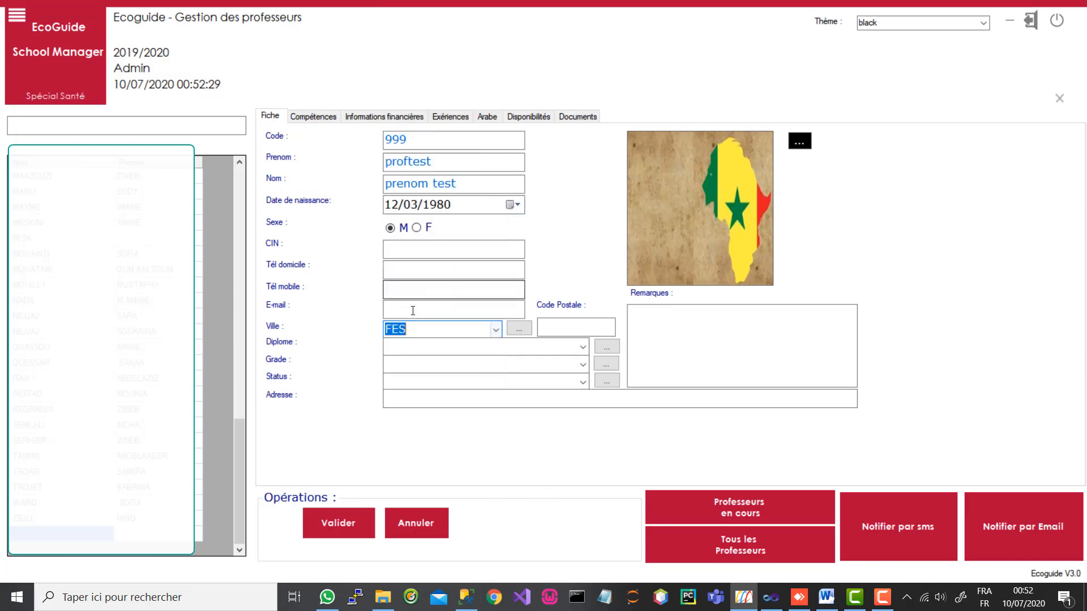
pyautogui.click(583, 347)
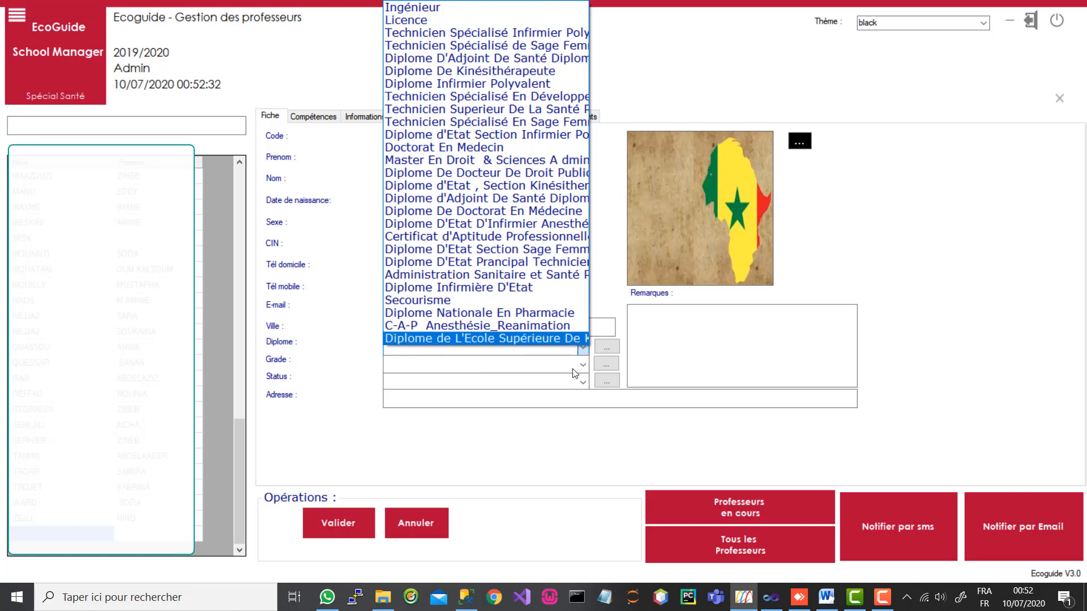
pyautogui.click(583, 365)
pyautogui.click(583, 364)
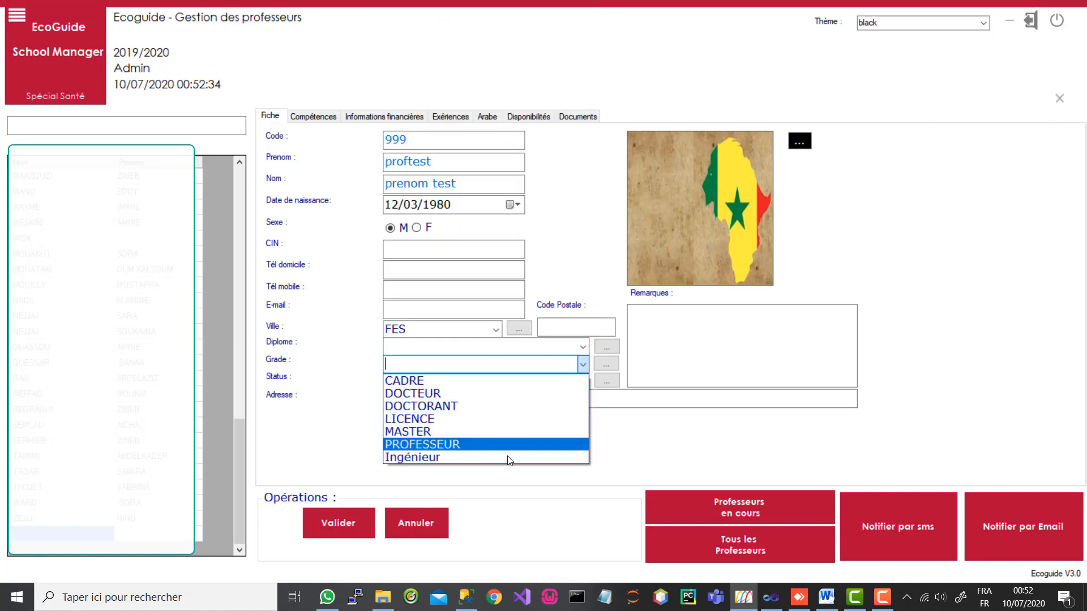
pyautogui.click(631, 435)
pyautogui.click(583, 381)
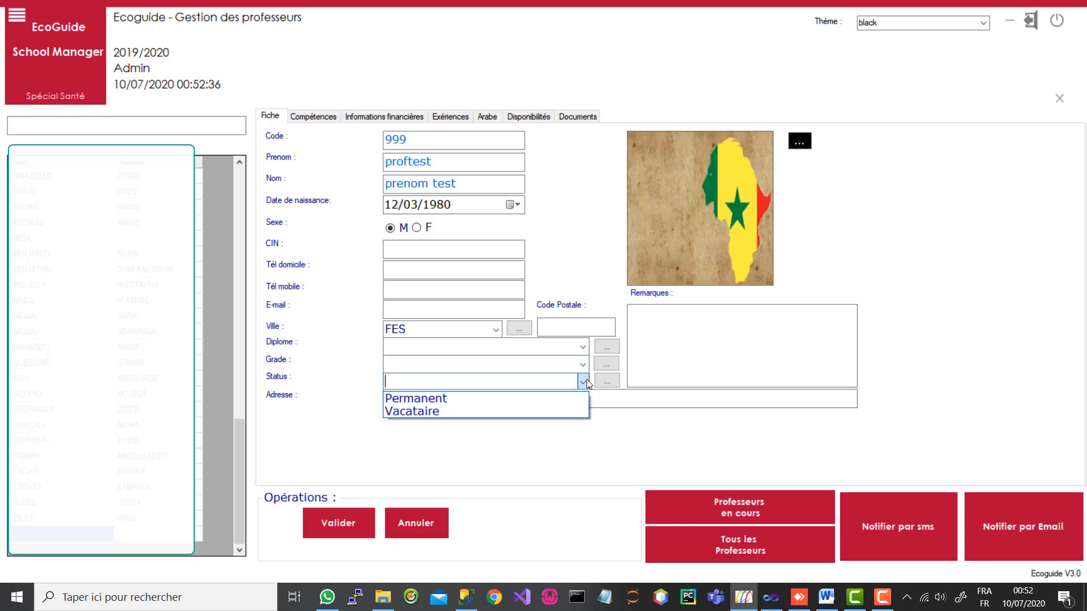
pyautogui.click(468, 400)
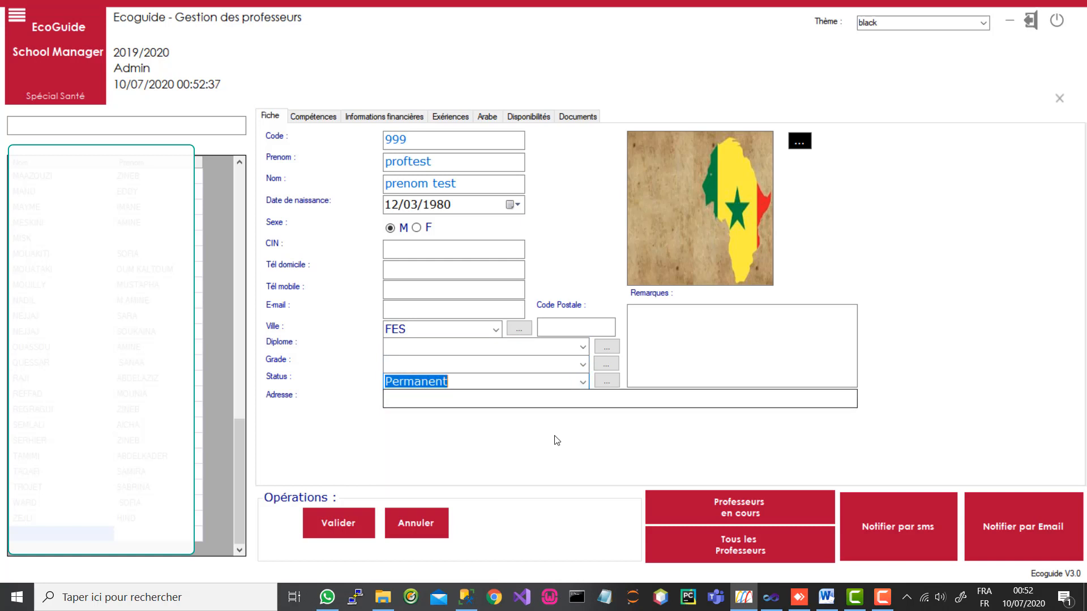
pyautogui.click(583, 365)
pyautogui.click(462, 393)
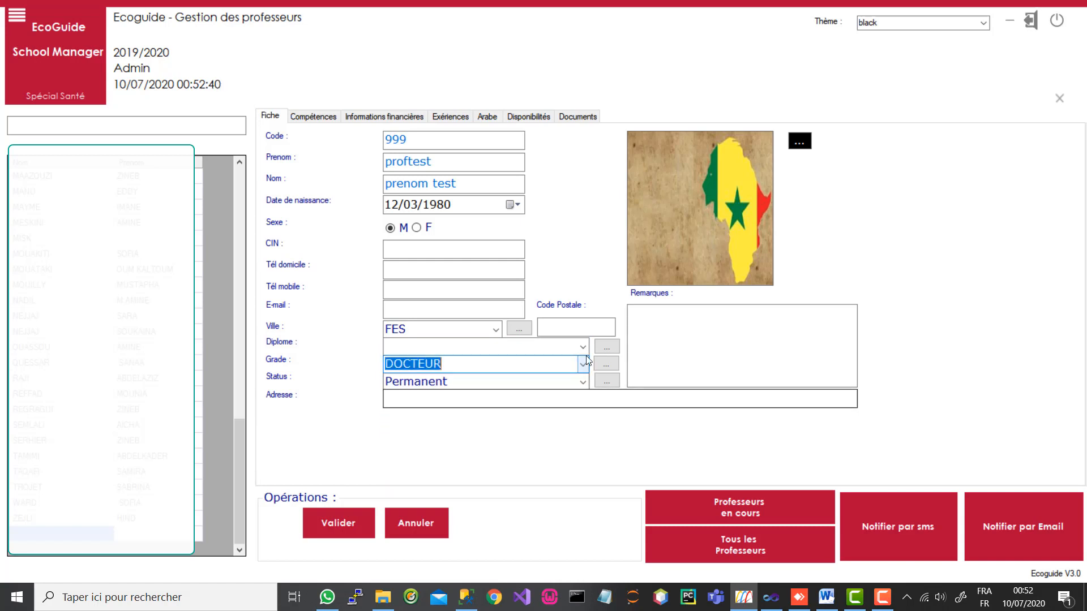
# Step: Choose Doctorat En Medecin as the diploma and bring up diploma management
pyautogui.click(583, 347)
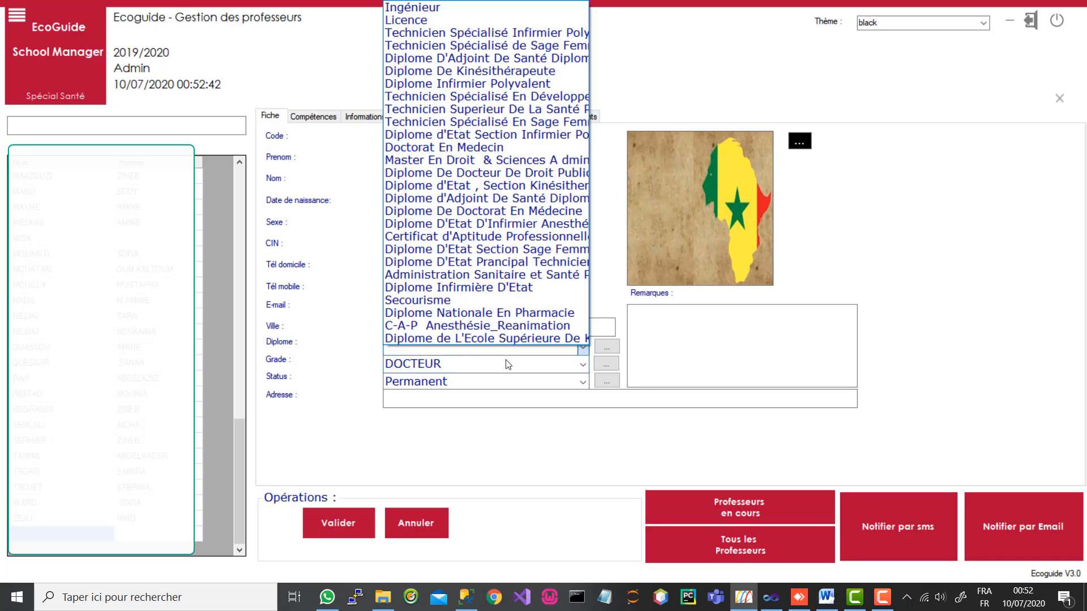
pyautogui.click(484, 148)
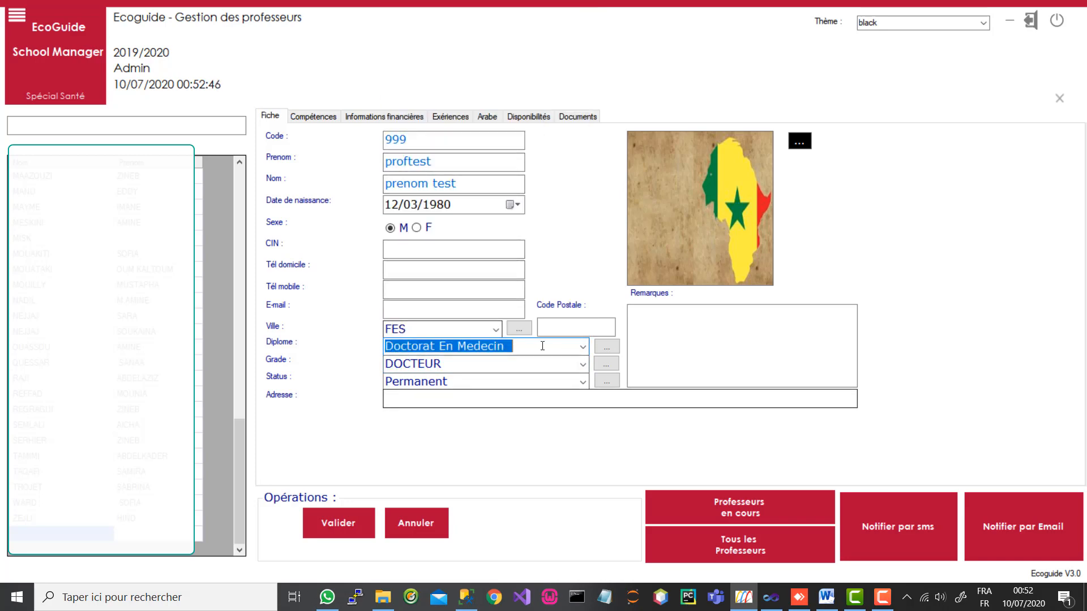
pyautogui.click(582, 348)
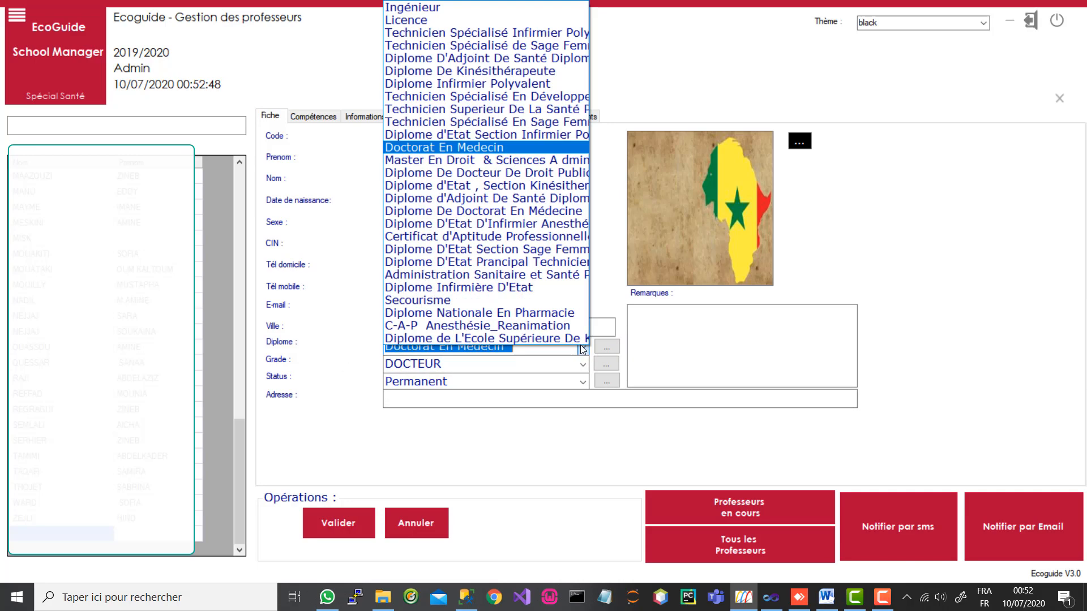
pyautogui.click(612, 350)
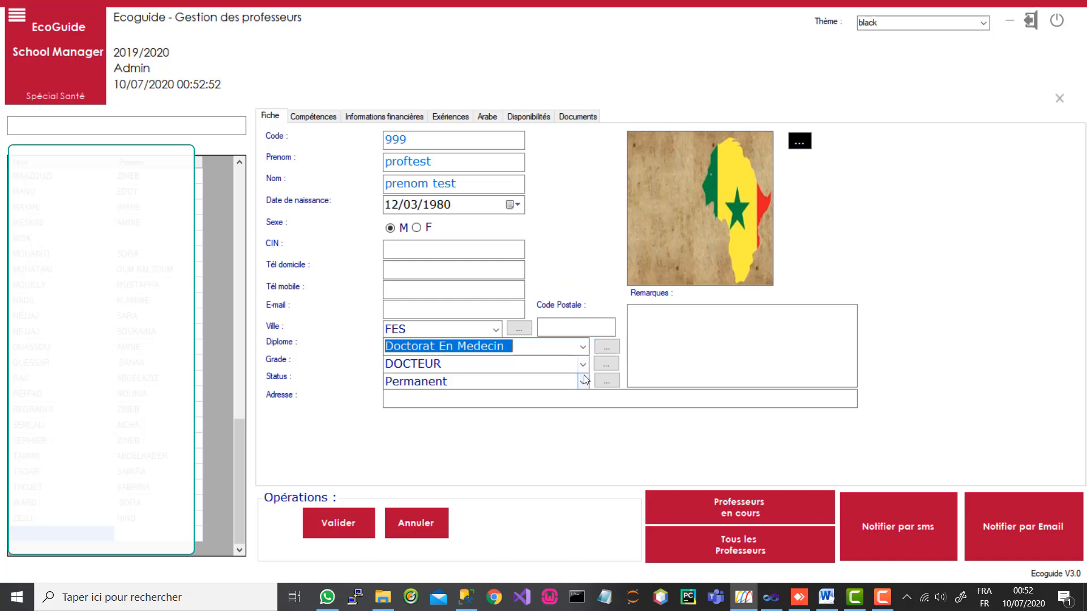
pyautogui.click(613, 346)
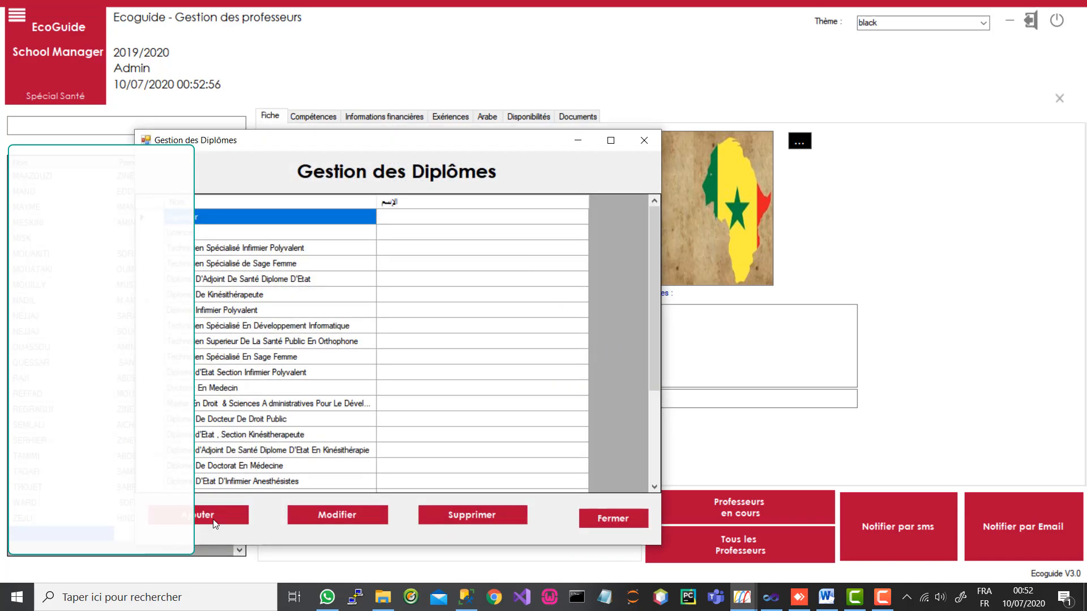
# Step: Add 'Diplome de test' to the diploma catalogue in Gestion des Diplômes
pyautogui.scroll(-2, 644, 426)
pyautogui.scroll(-1, 643, 426)
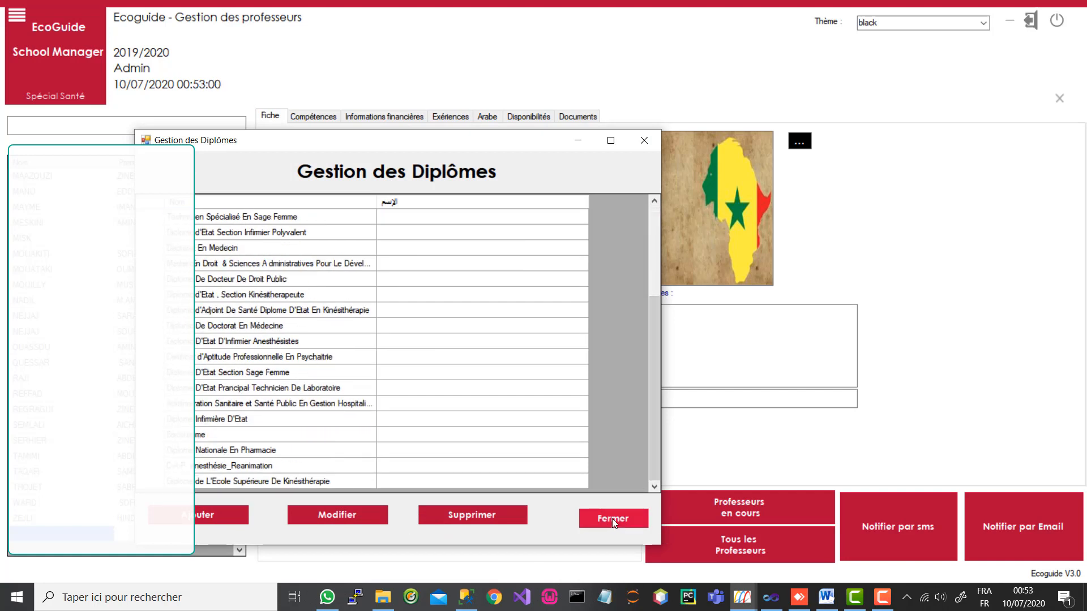
pyautogui.click(215, 515)
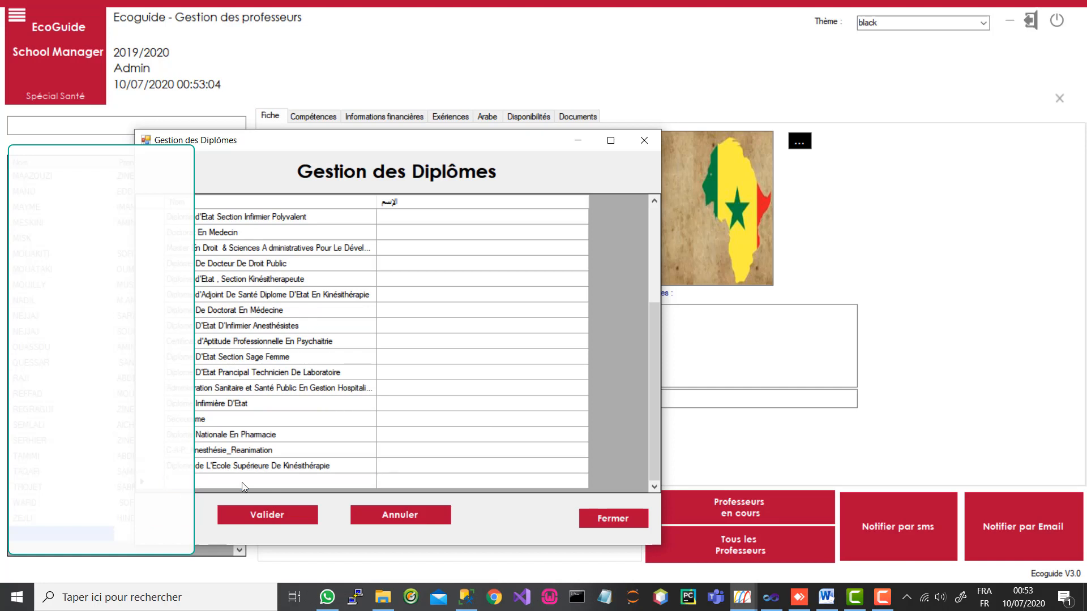
pyautogui.write('Diplome de test')
pyautogui.click(270, 512)
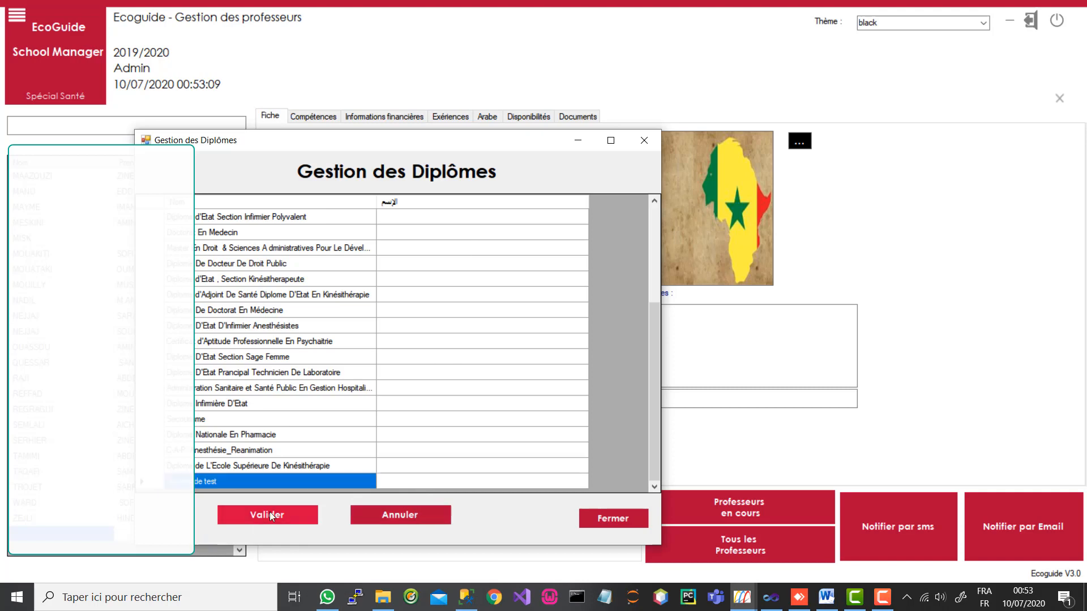
pyautogui.click(606, 519)
# Step: Keep Doctorat En Medecin as the diploma, save the record, and show Compétences
pyautogui.click(583, 348)
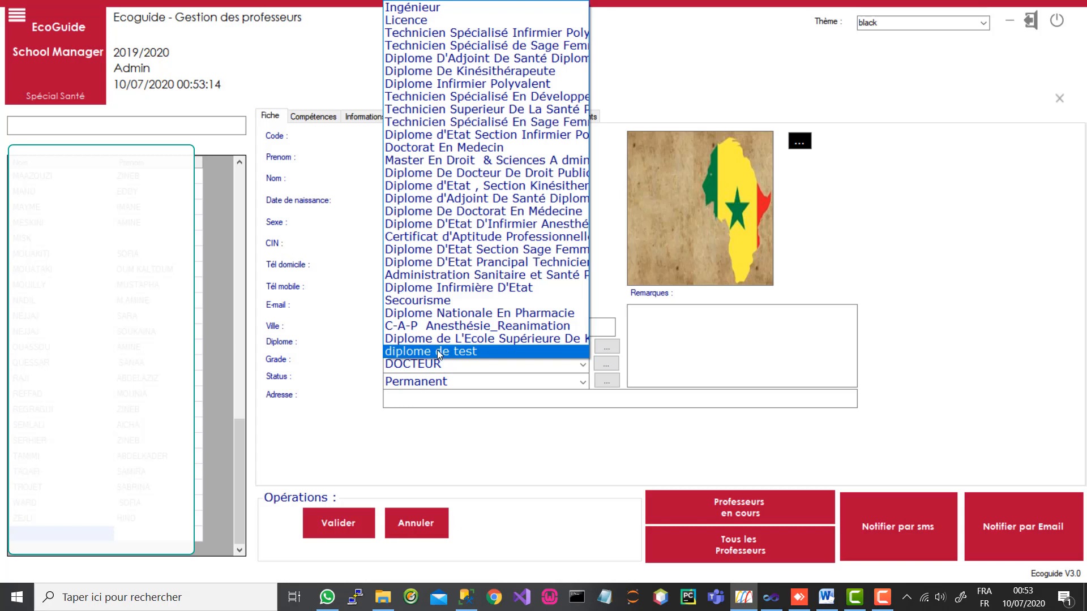
pyautogui.click(500, 148)
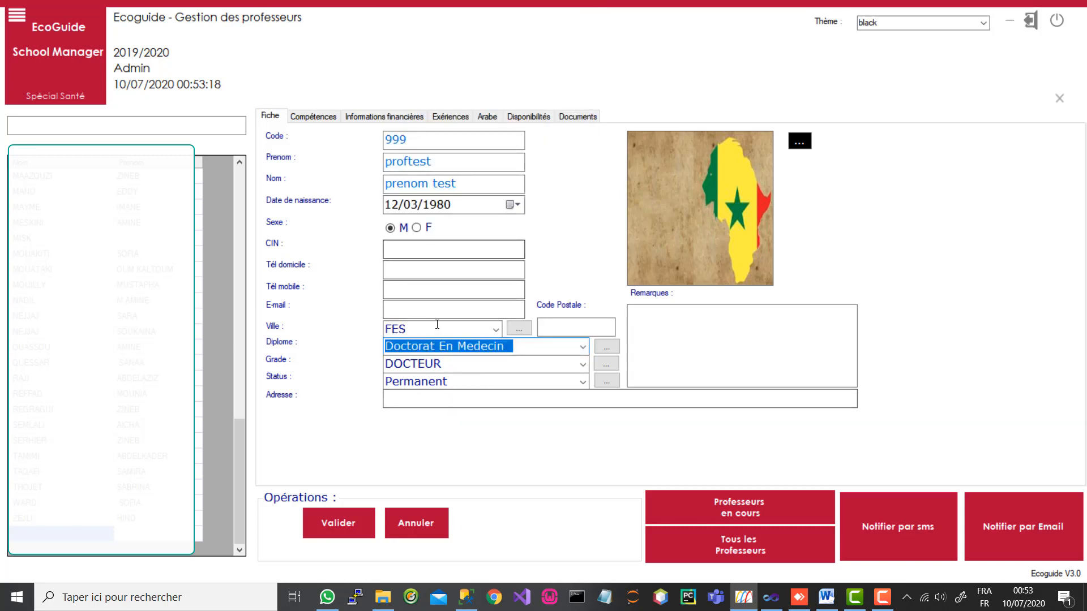
pyautogui.click(334, 520)
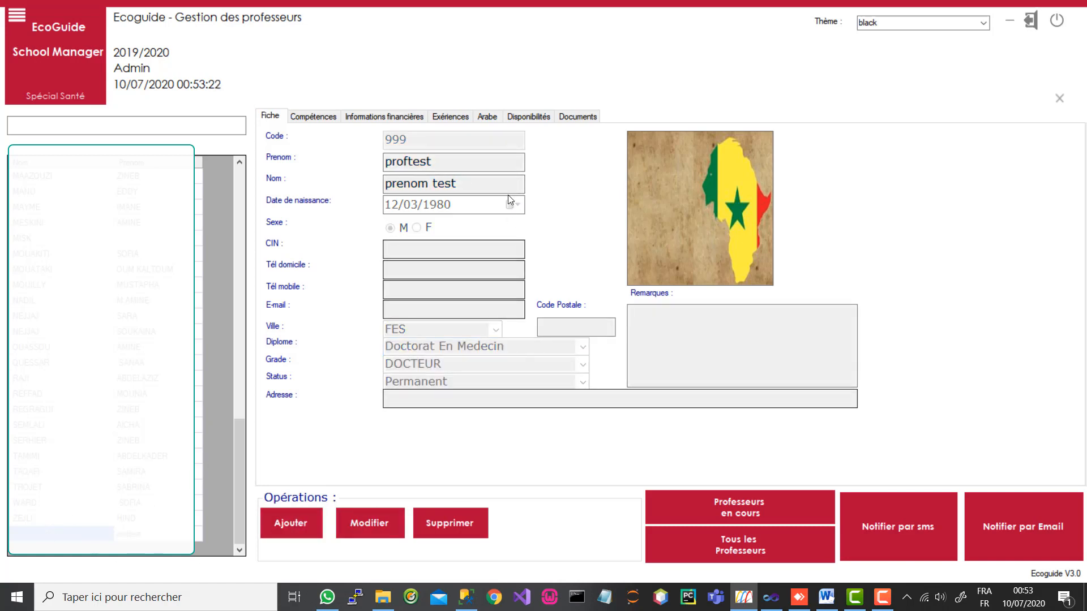
pyautogui.click(313, 117)
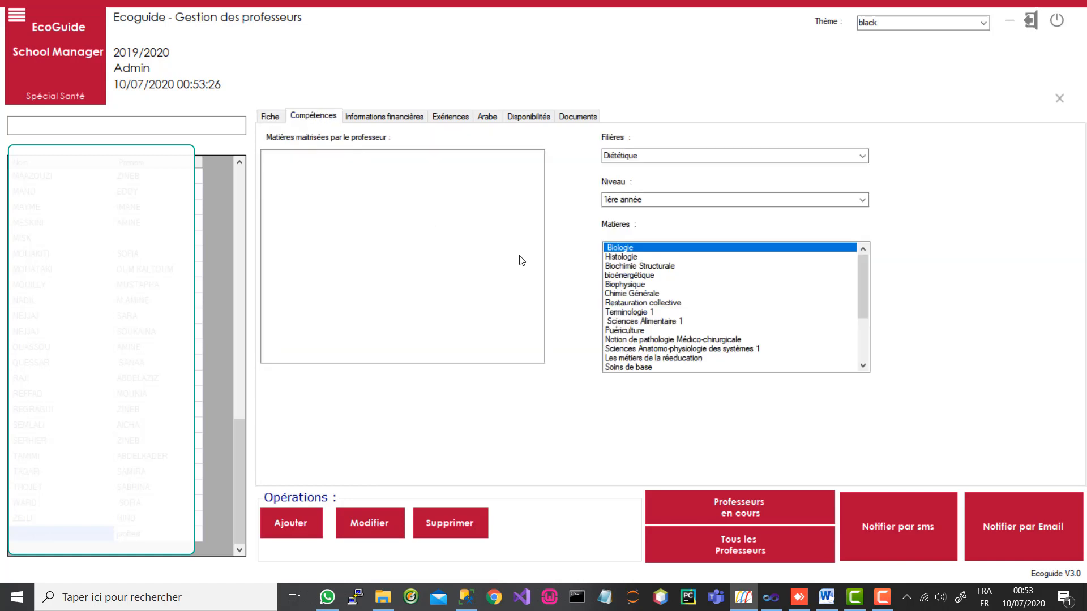
# Step: On the Test track, assign matiere1, matiere3 and 2ème année matiere5, then save
pyautogui.click(860, 157)
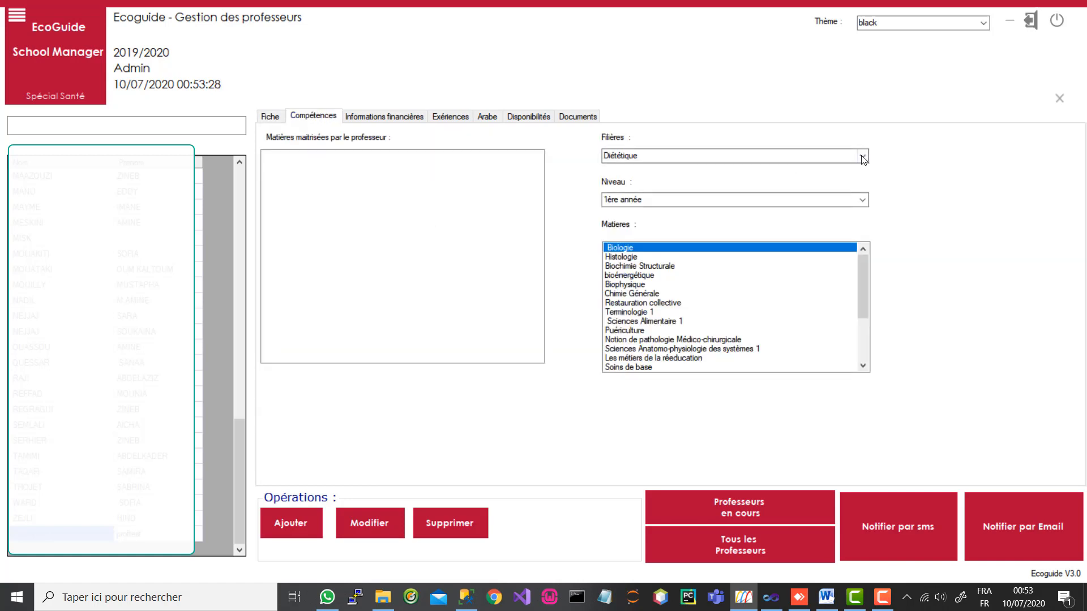
pyautogui.click(682, 196)
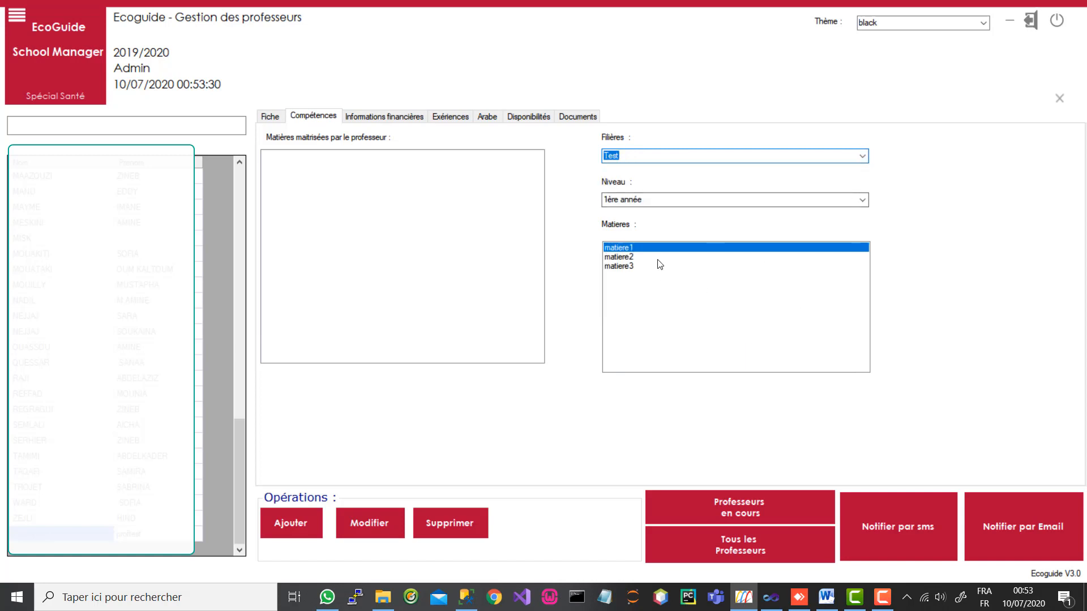
pyautogui.click(362, 526)
pyautogui.click(583, 306)
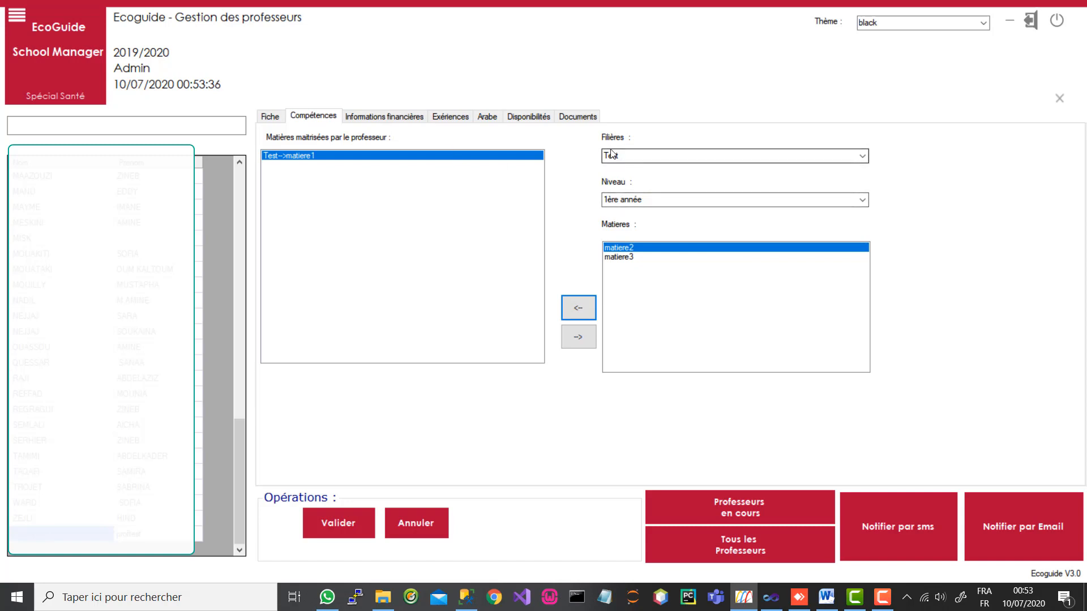
pyautogui.click(622, 257)
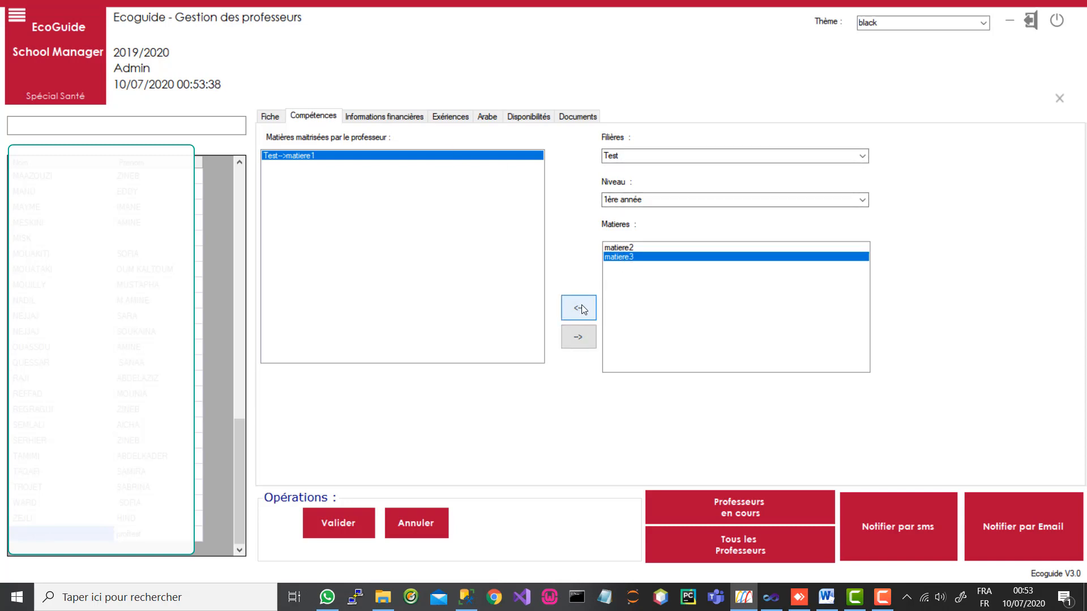
pyautogui.click(582, 306)
pyautogui.click(862, 201)
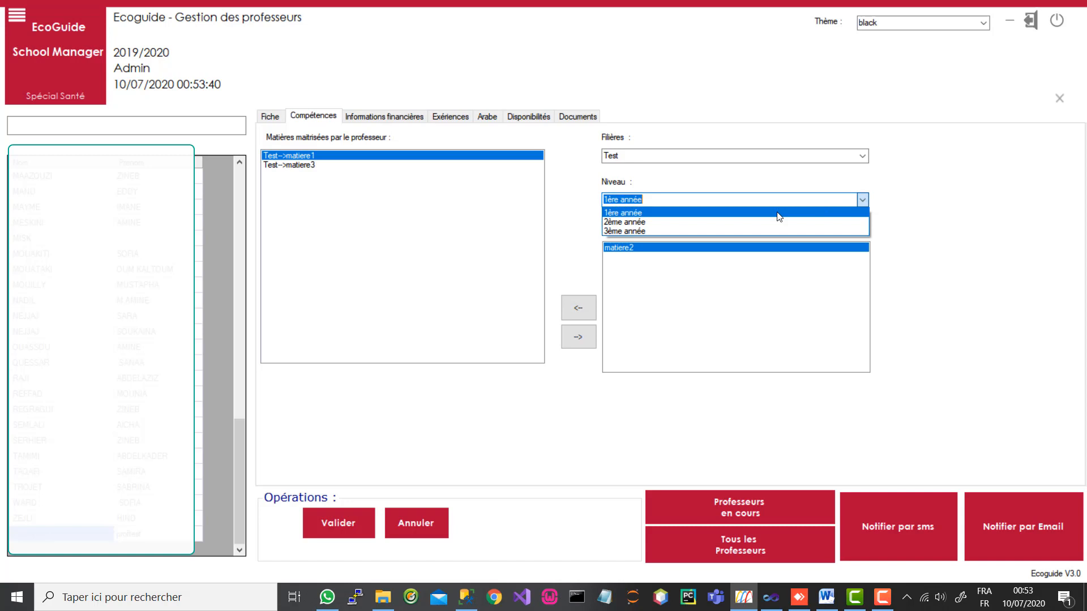
pyautogui.click(734, 222)
pyautogui.click(628, 258)
pyautogui.click(574, 308)
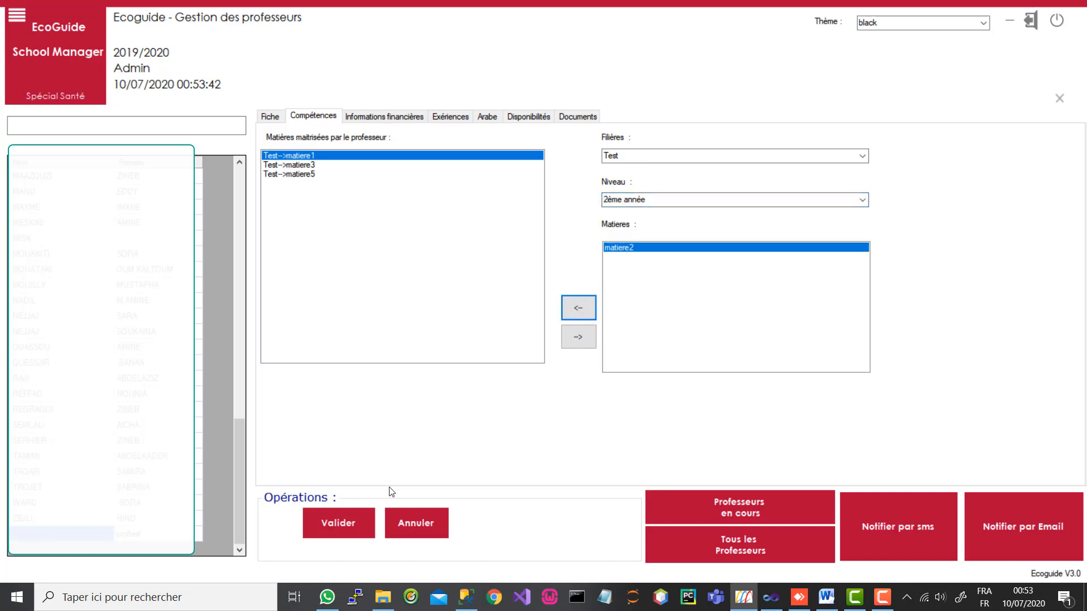
pyautogui.click(331, 532)
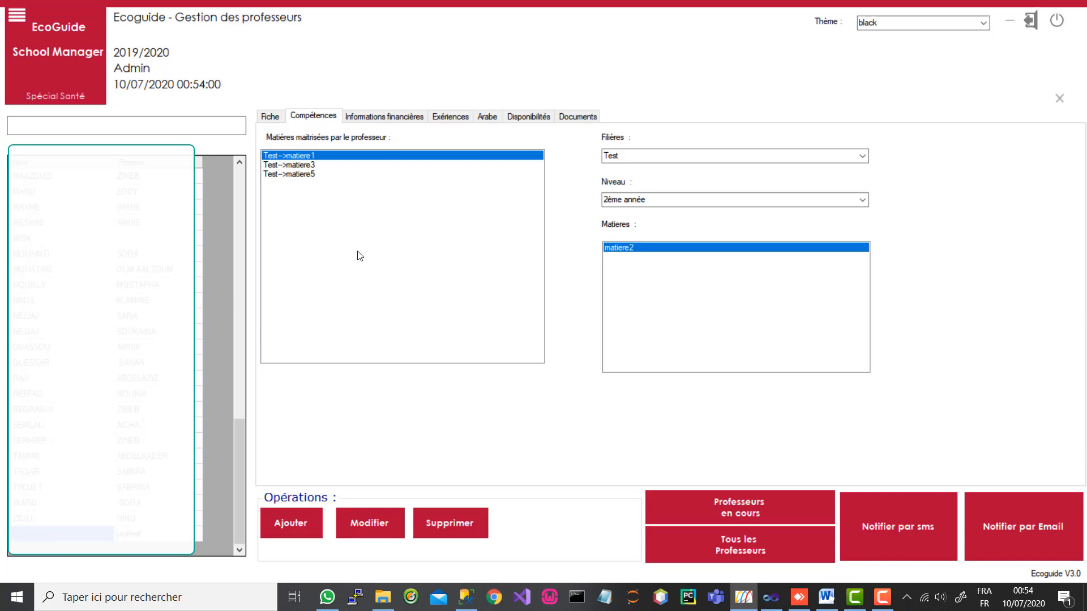
# Step: Check the financial information tab and return to the main Fiche details
pyautogui.click(396, 118)
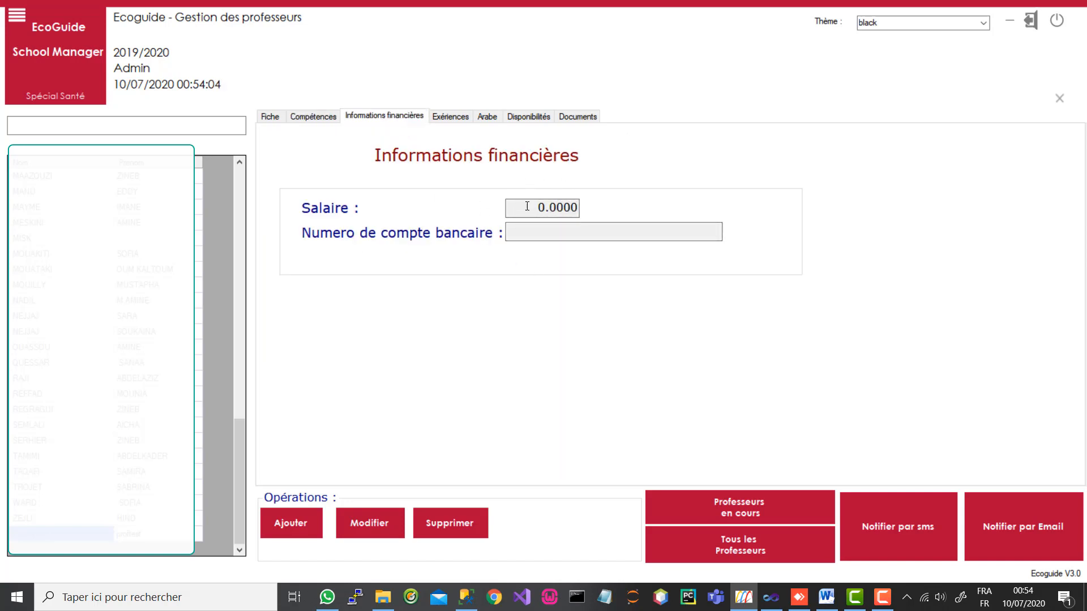
pyautogui.click(270, 116)
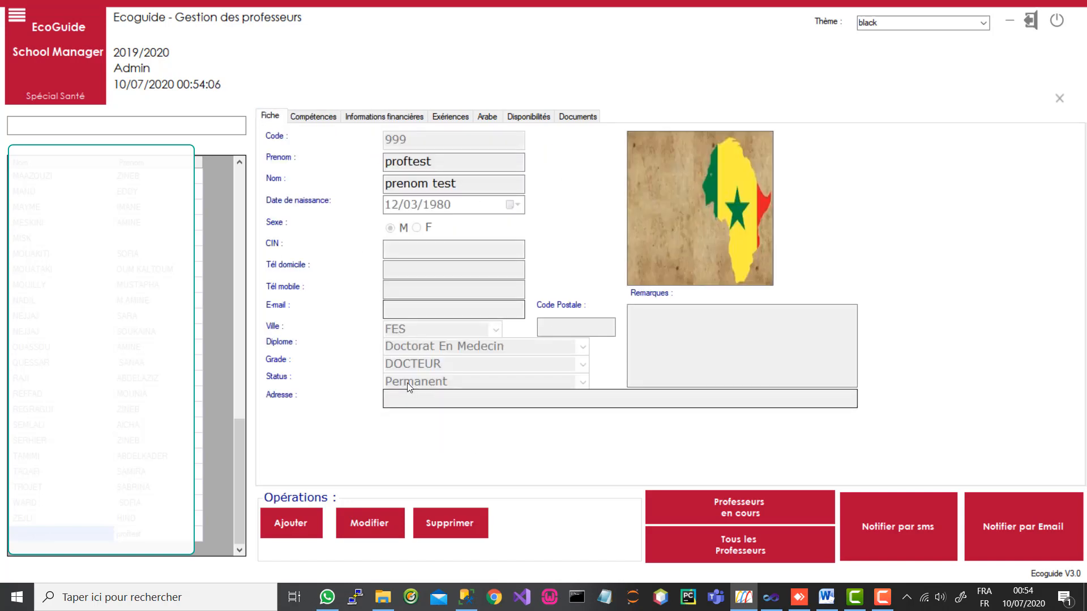
pyautogui.click(376, 120)
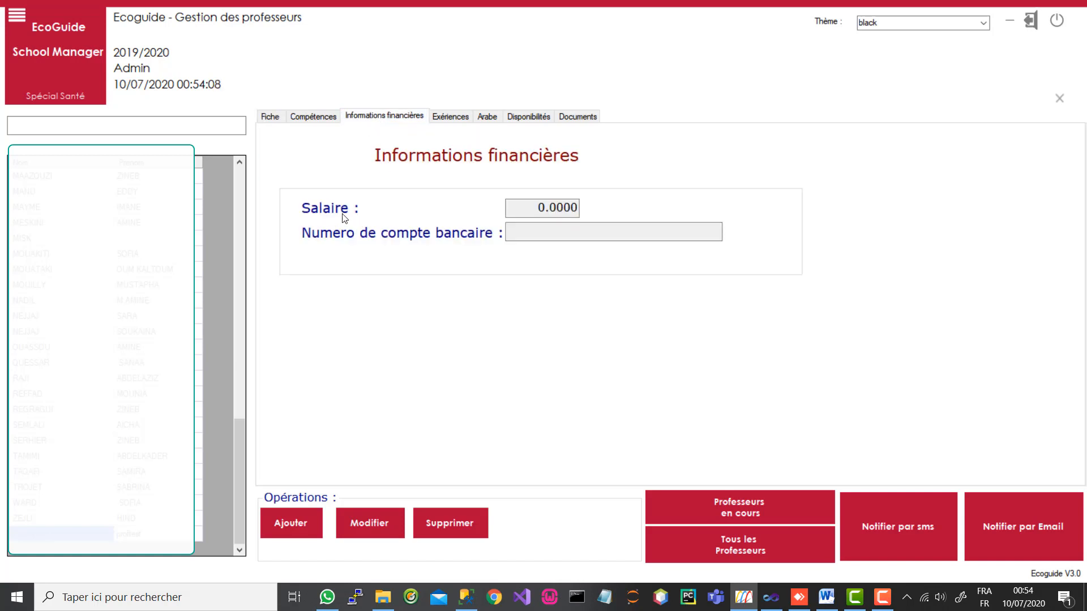
pyautogui.click(268, 118)
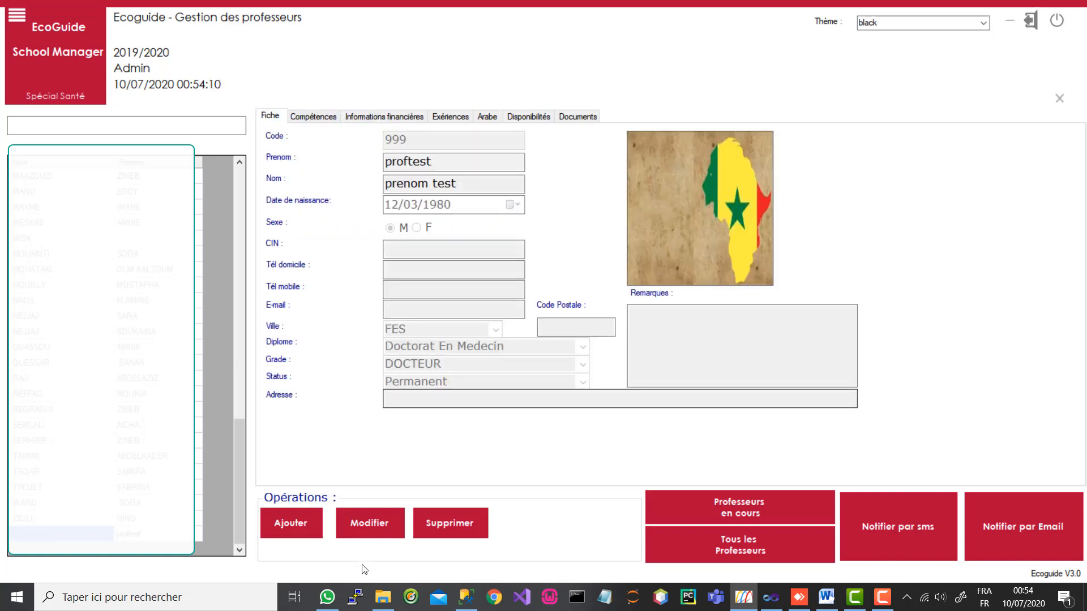
# Step: Change the status to Vacataire, save, and view the Expériences Professionnelles section
pyautogui.click(370, 523)
pyautogui.click(582, 382)
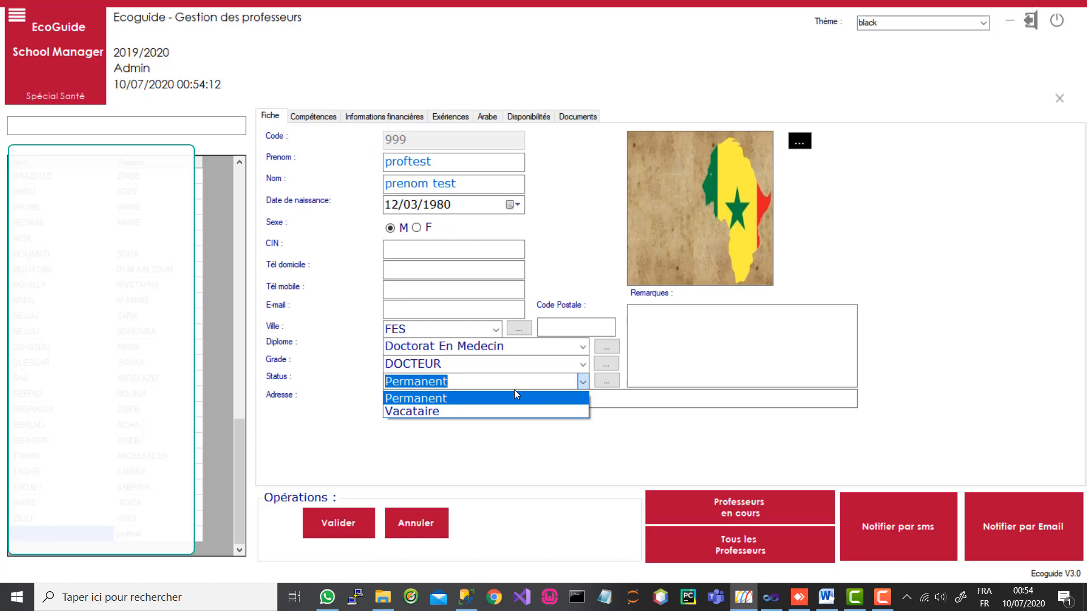
pyautogui.click(459, 410)
pyautogui.click(312, 518)
pyautogui.click(396, 119)
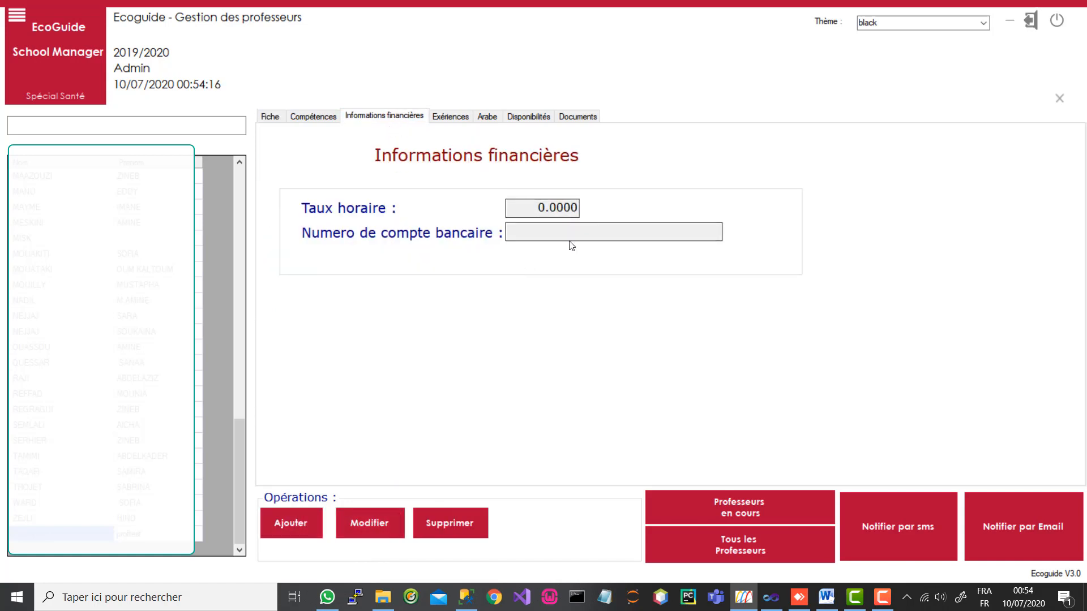
pyautogui.click(463, 113)
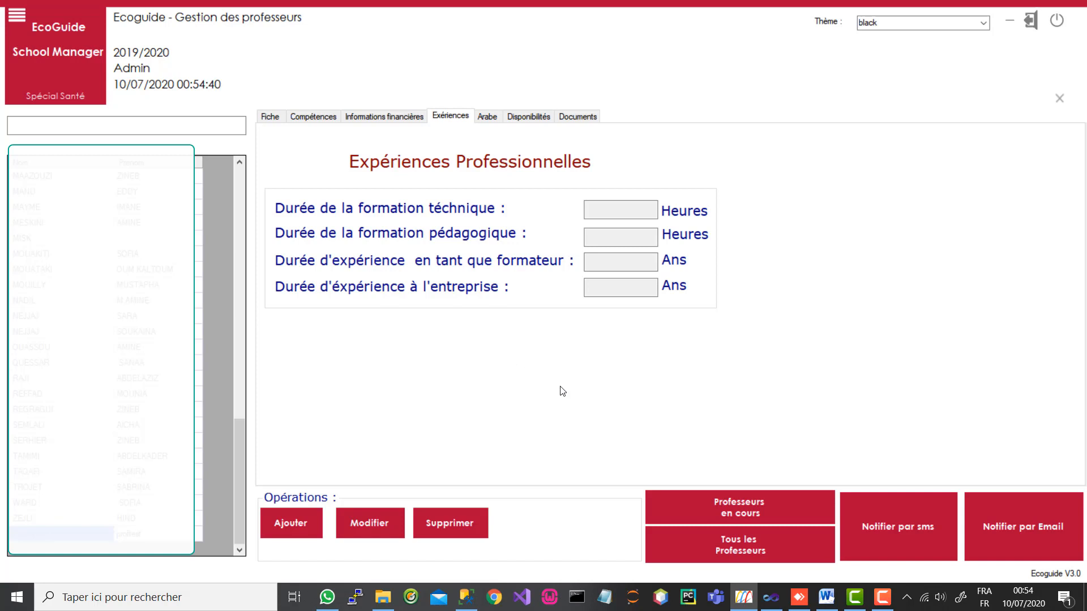
# Step: Review the Arabe form, then show the Lundi–Dimanche, 07h–22h availability grid
pyautogui.click(486, 116)
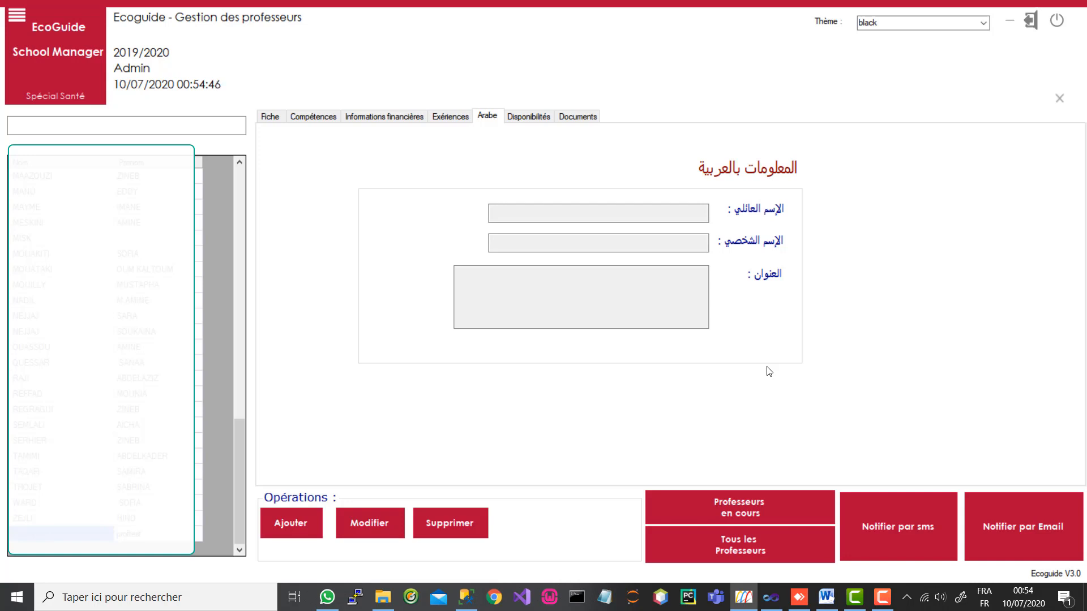
pyautogui.click(530, 117)
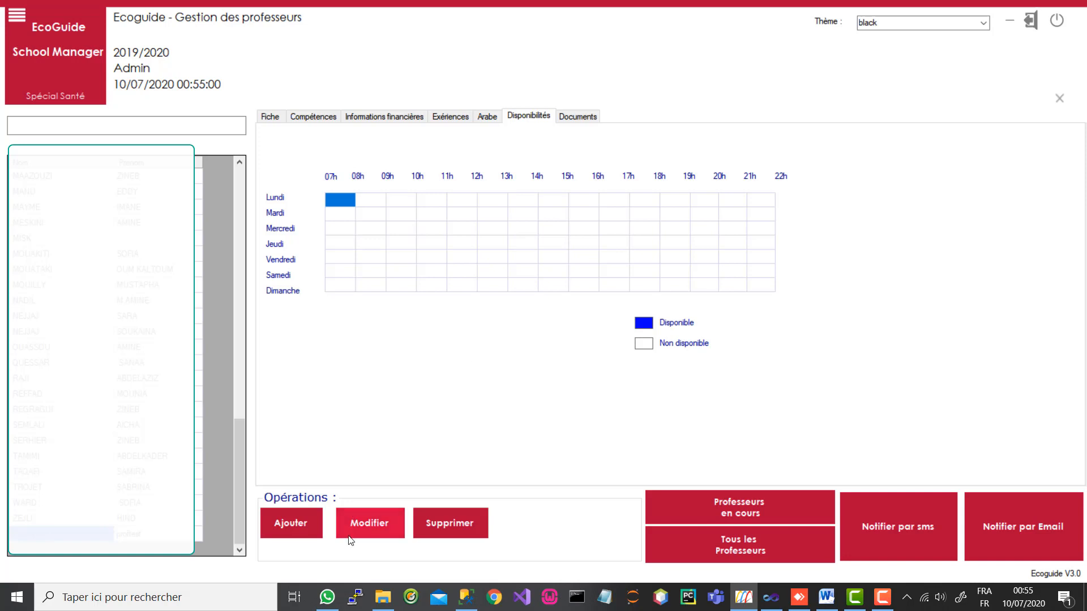
# Step: Mark Lundi and Mardi 08h–12h plus Samedi 14h–18h available, save, then view Documents
pyautogui.click(363, 525)
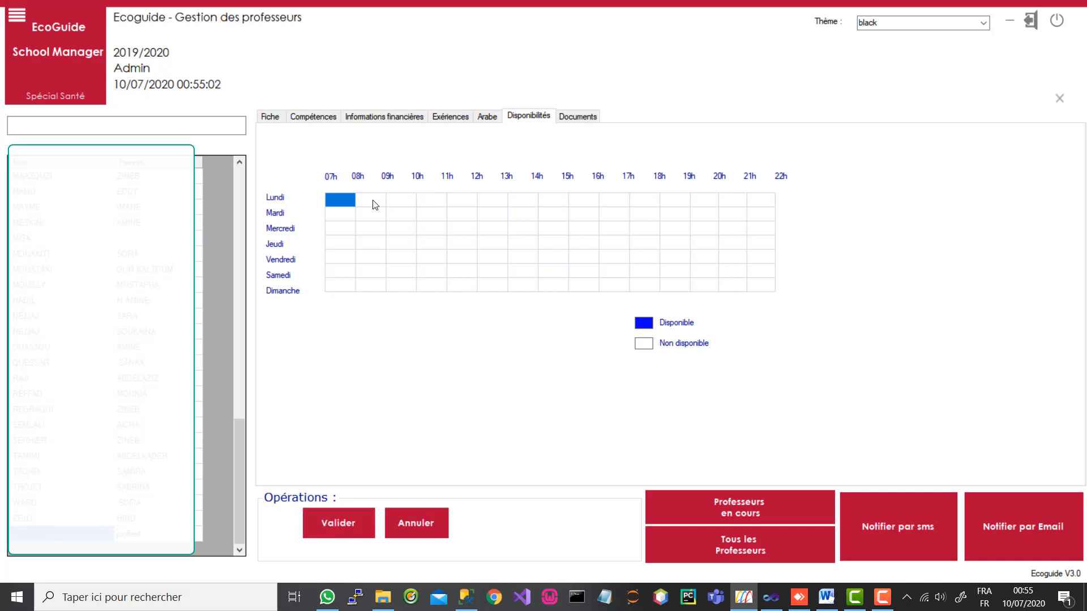
pyautogui.moveTo(376, 202); pyautogui.dragTo(468, 202)
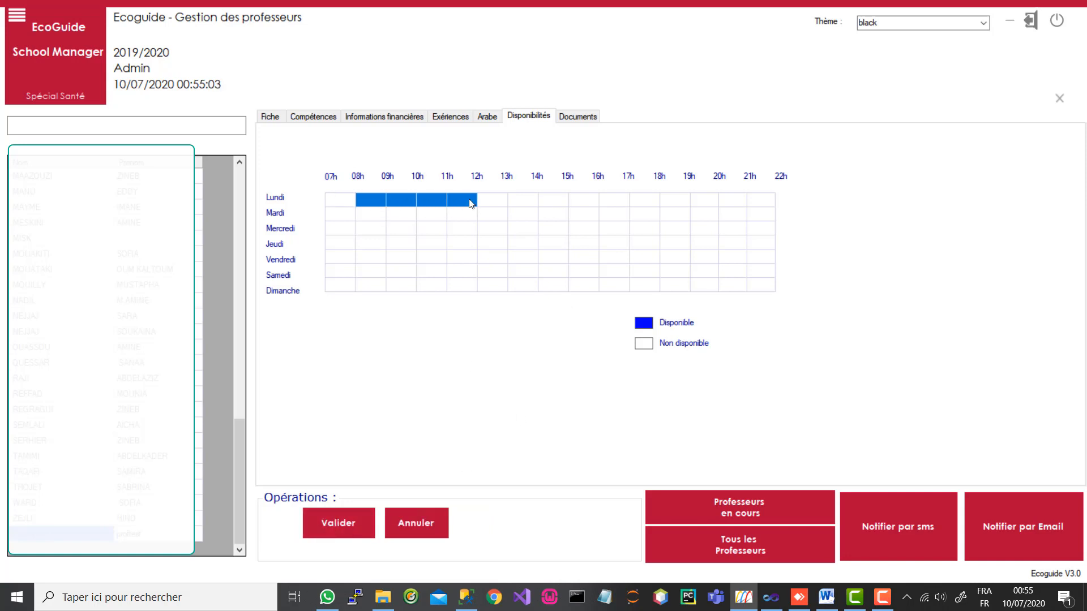
pyautogui.click(367, 218)
pyautogui.moveTo(367, 219); pyautogui.dragTo(470, 215)
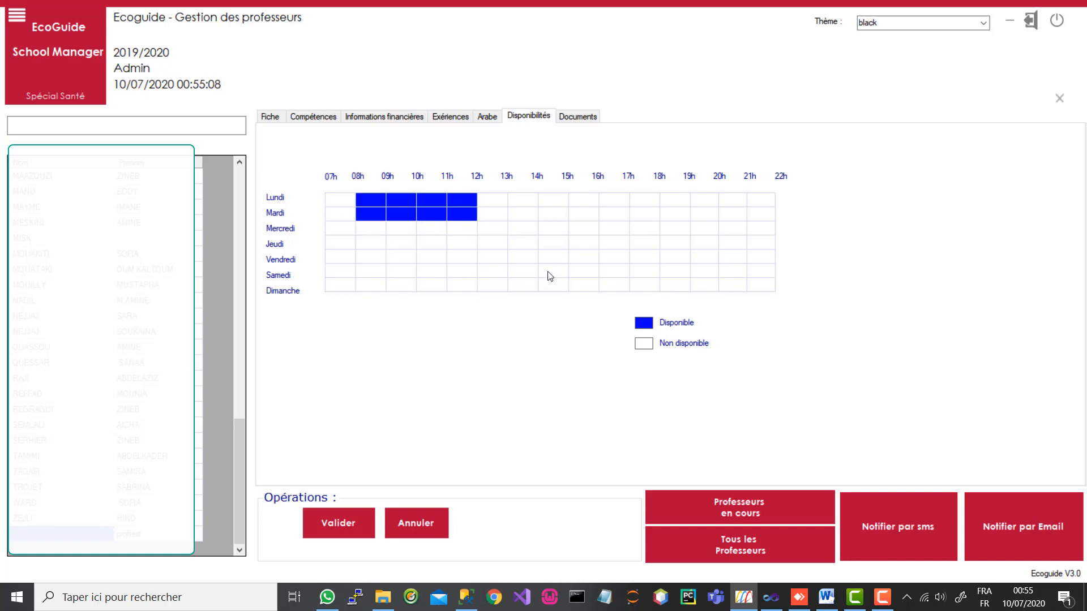
pyautogui.moveTo(548, 276); pyautogui.dragTo(633, 282)
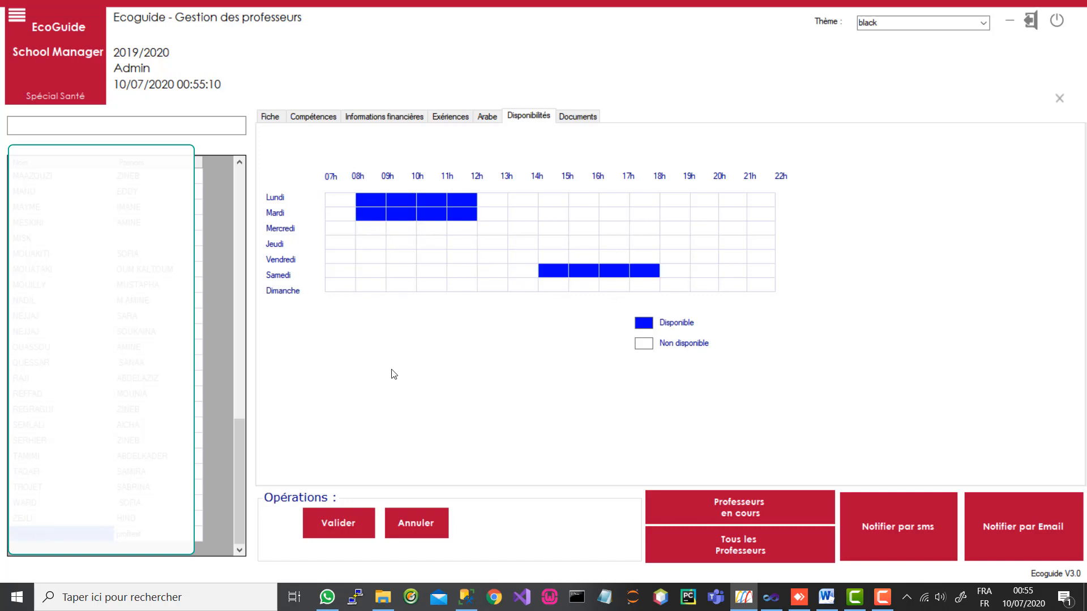
pyautogui.click(322, 529)
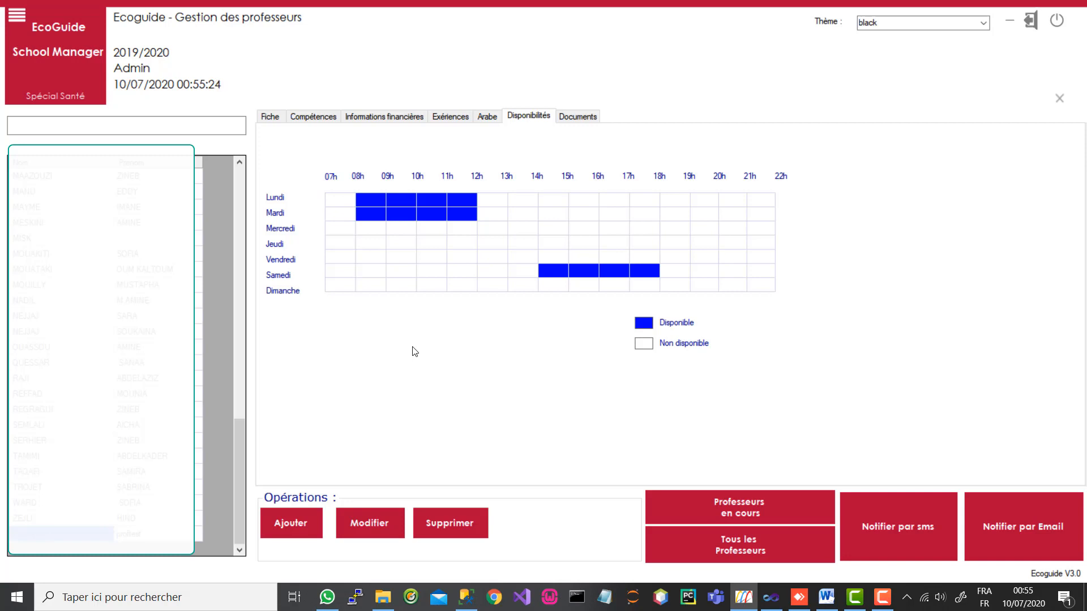
pyautogui.click(582, 117)
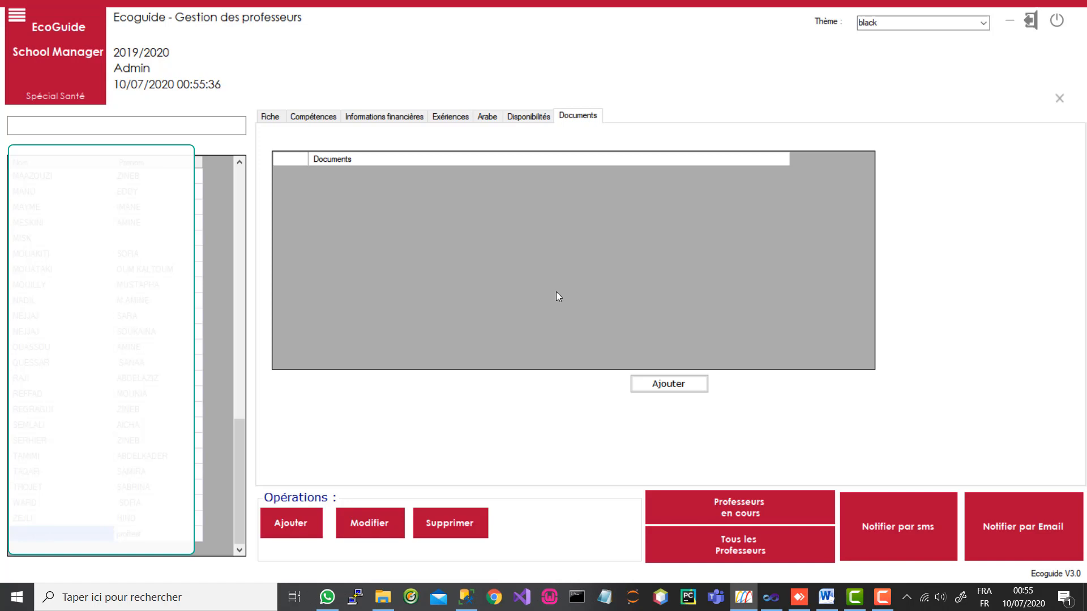
# Step: Attach capstone.docx to proftest's documents and open it in Microsoft Word
pyautogui.click(679, 385)
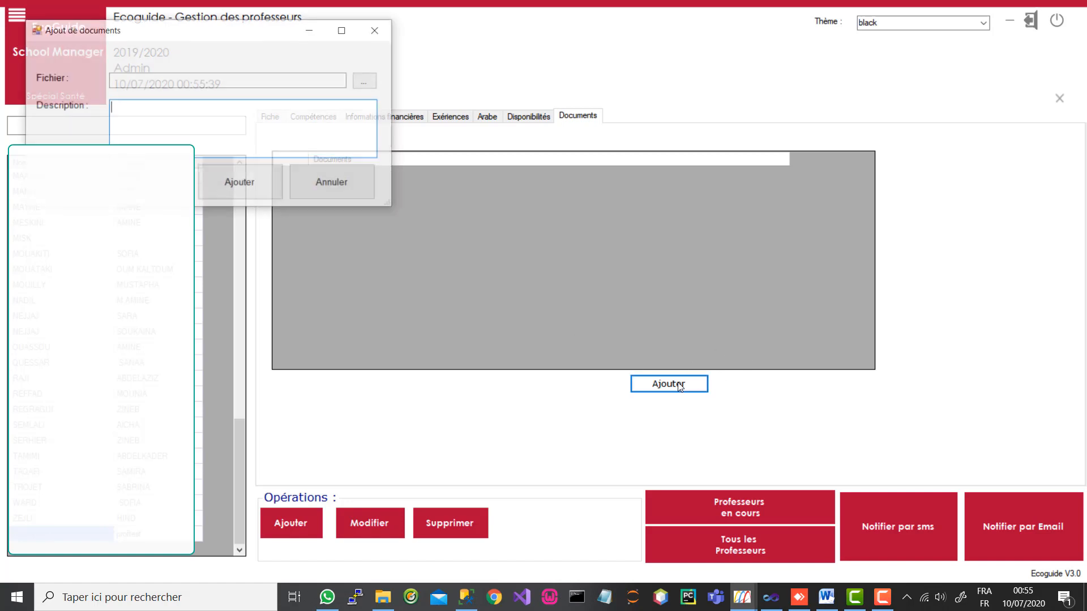
pyautogui.click(366, 81)
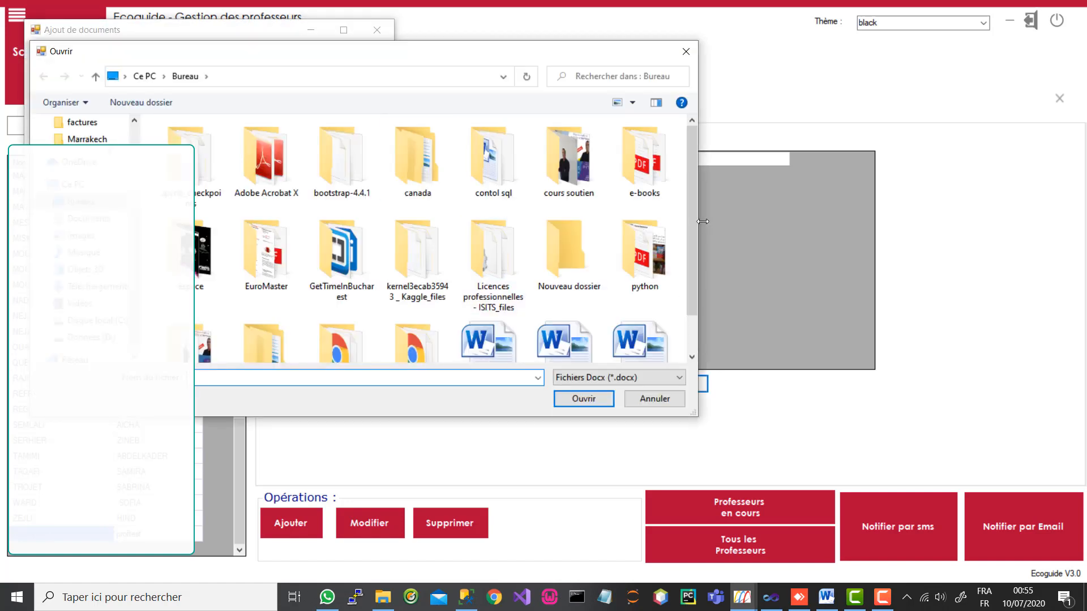
pyautogui.scroll(-1, 690, 255)
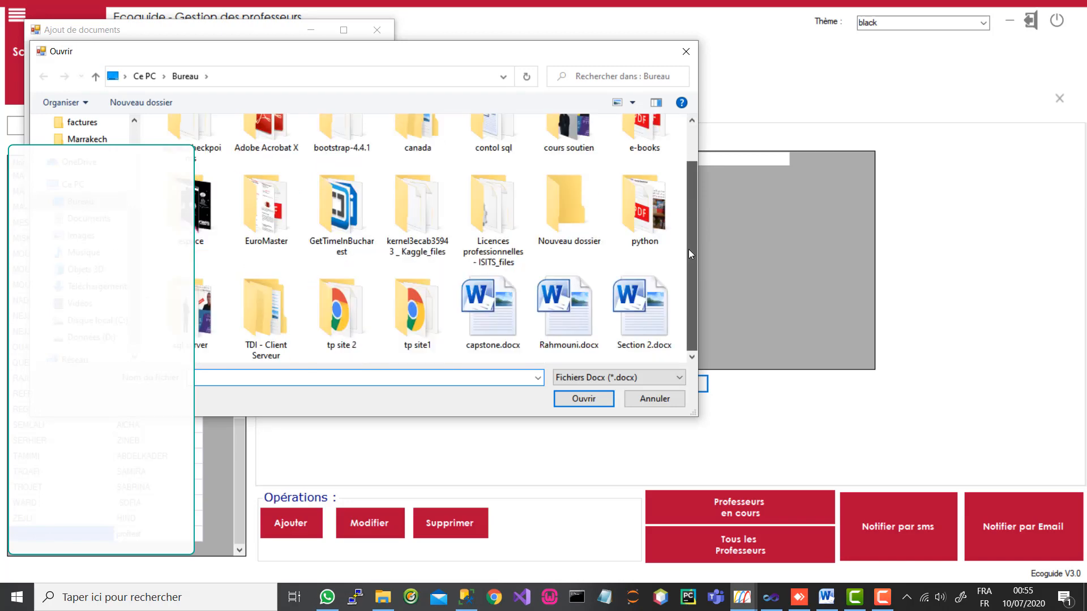
pyautogui.click(497, 338)
pyautogui.click(589, 402)
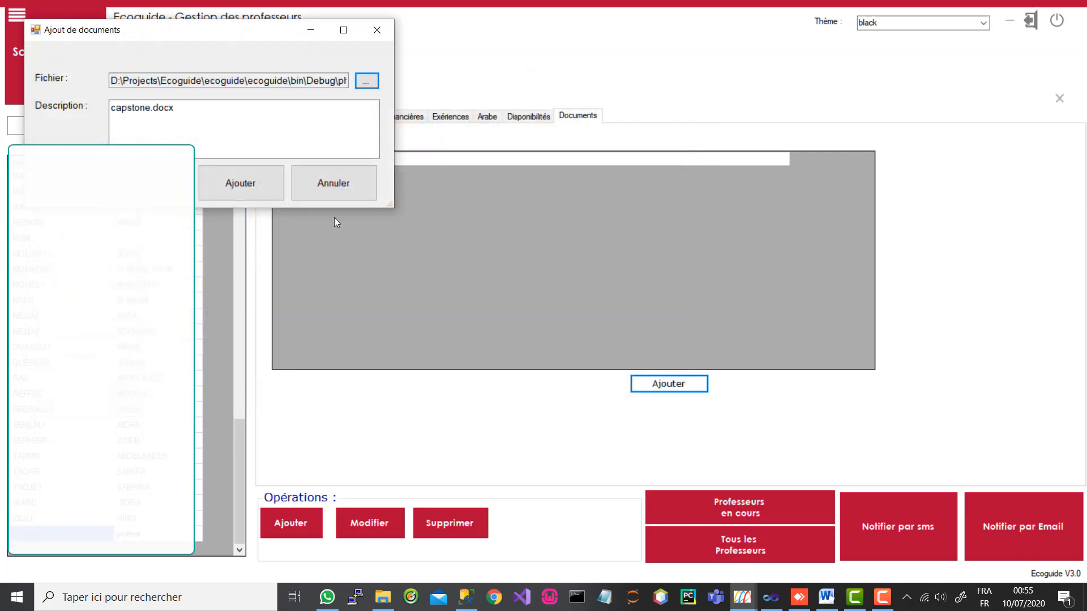
pyautogui.moveTo(202, 109); pyautogui.dragTo(56, 109)
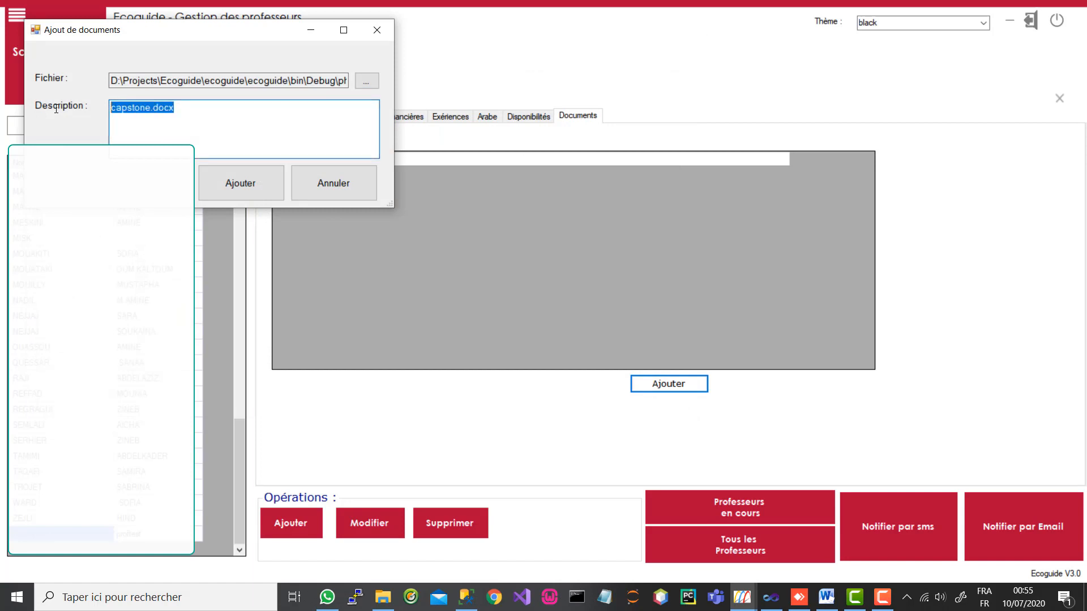
pyautogui.click(251, 189)
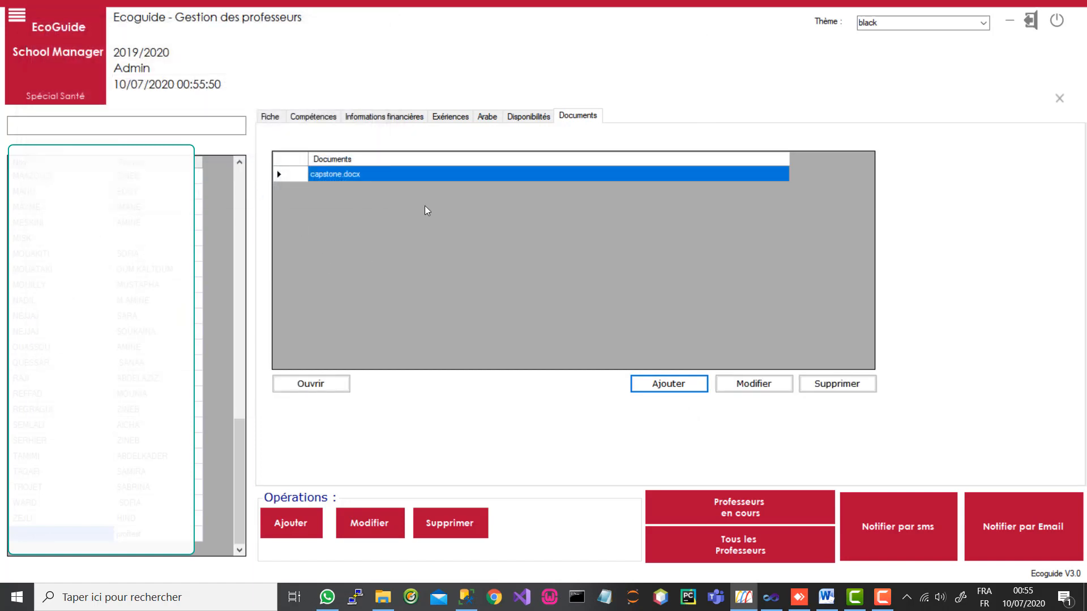
pyautogui.click(316, 387)
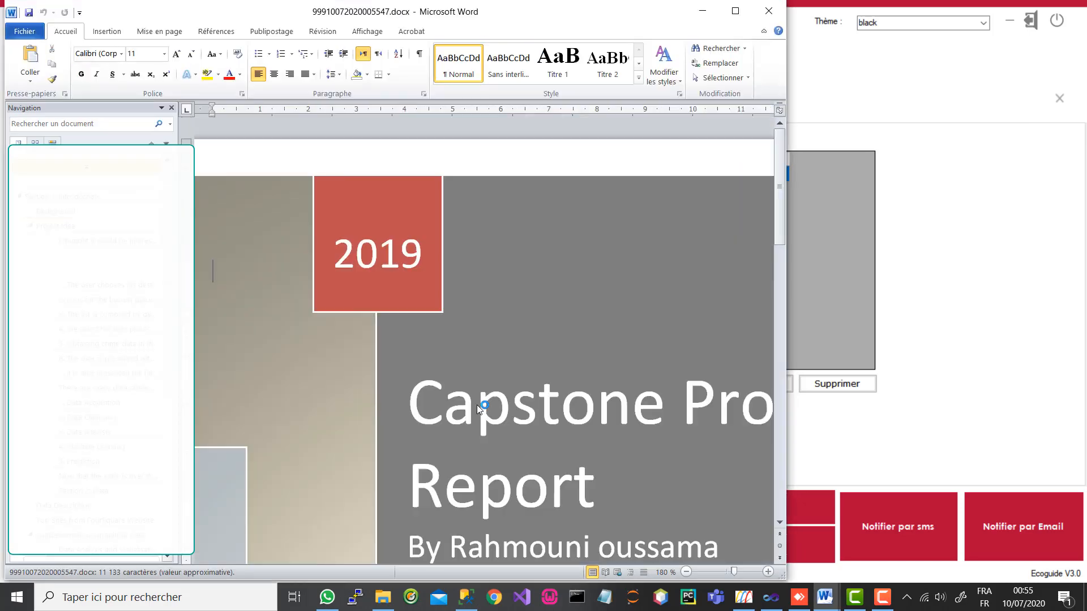
pyautogui.click(735, 11)
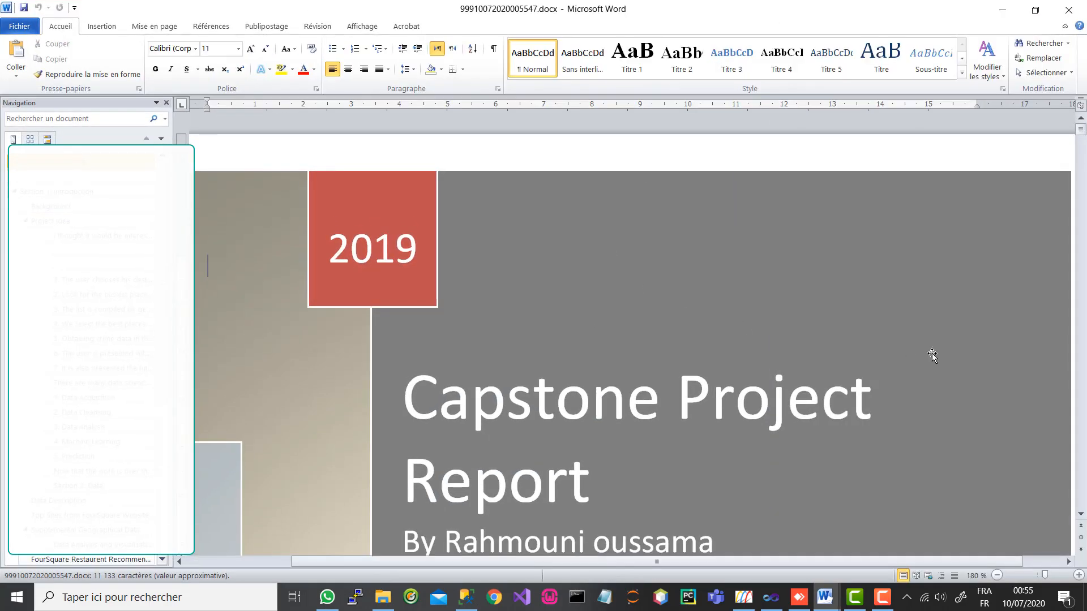
pyautogui.click(1081, 491)
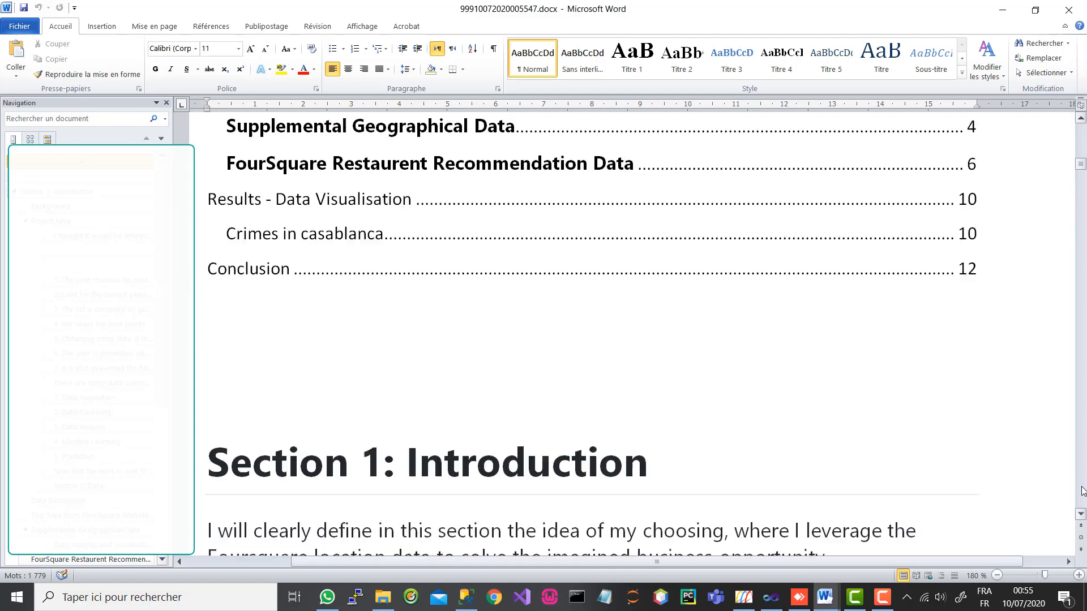
pyautogui.click(1082, 491)
pyautogui.click(1081, 491)
pyautogui.click(1081, 491)
pyautogui.click(1081, 492)
pyautogui.click(1081, 491)
pyautogui.click(1082, 491)
pyautogui.click(1081, 491)
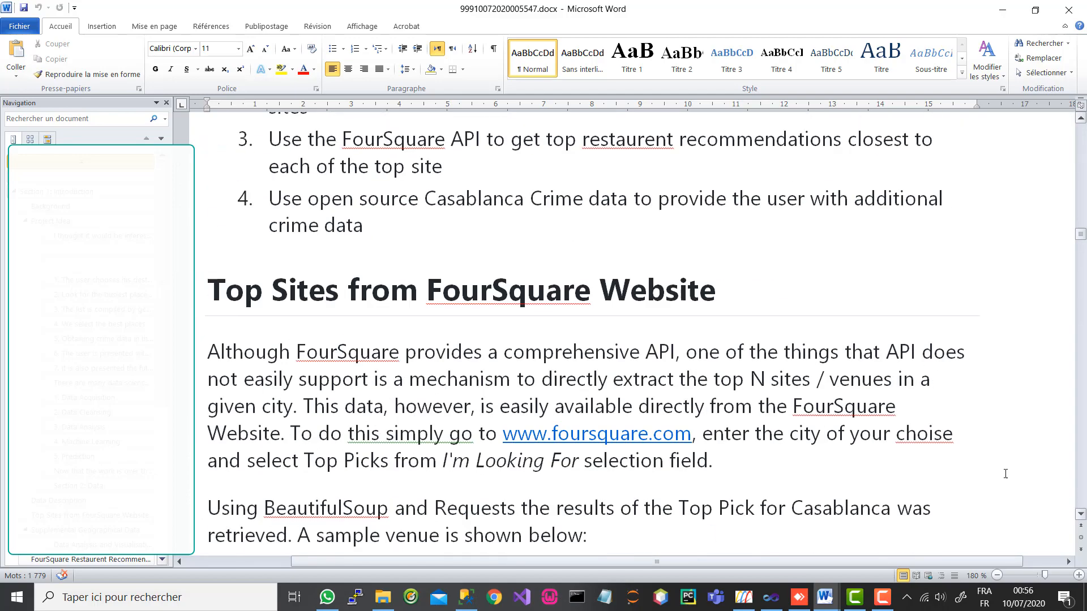
pyautogui.click(1068, 12)
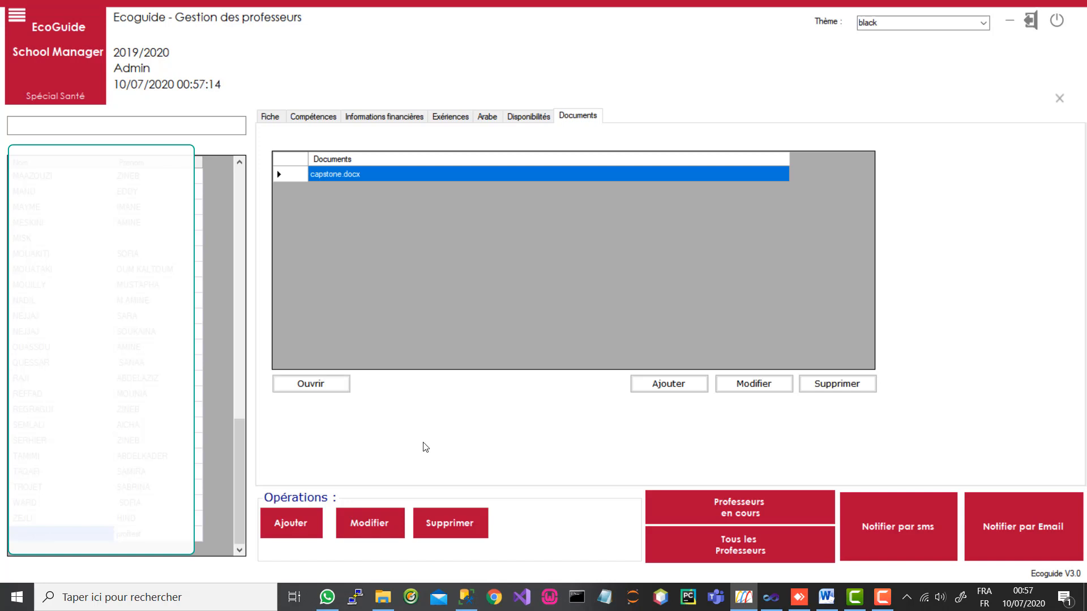
pyautogui.click(744, 513)
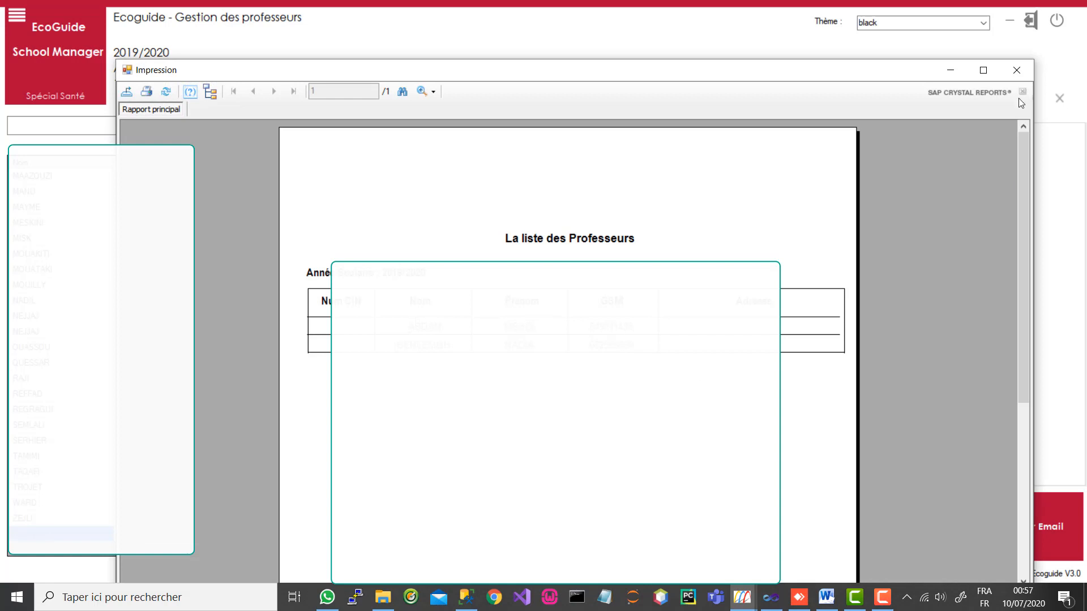
pyautogui.click(1017, 70)
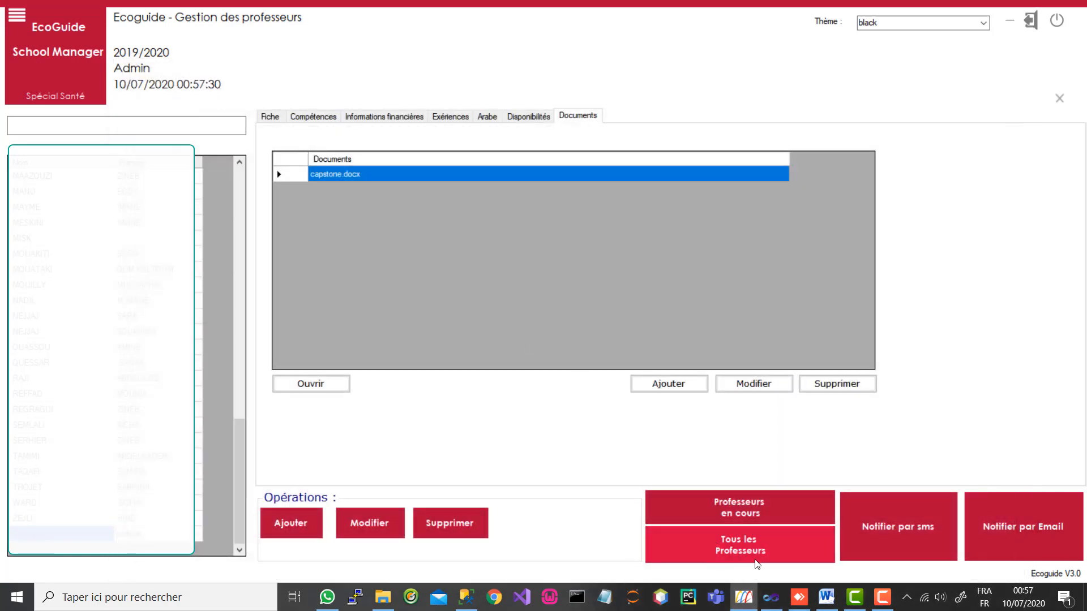
pyautogui.click(740, 550)
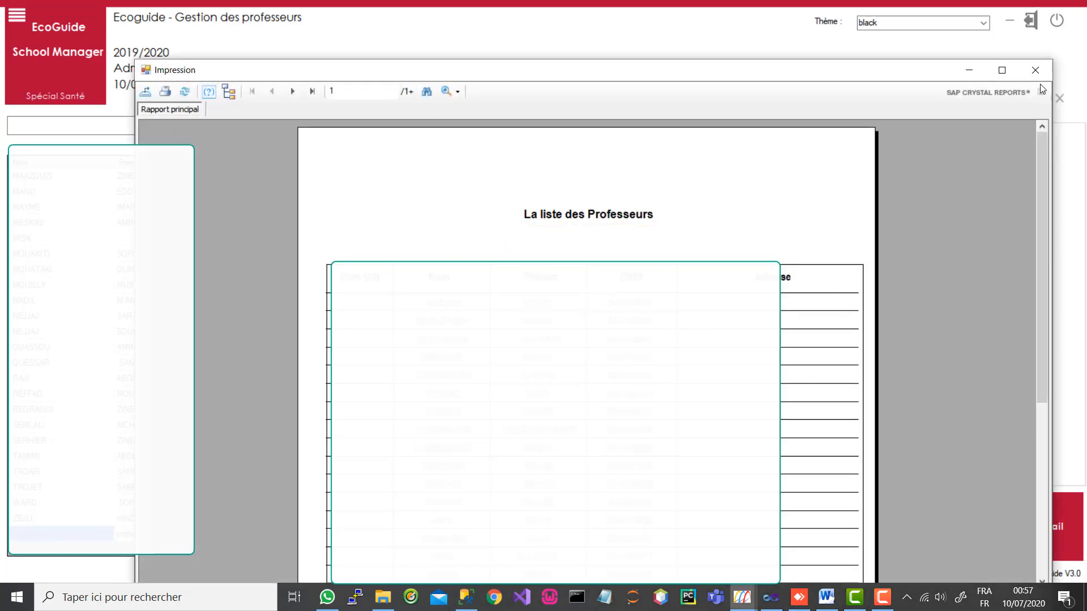
pyautogui.click(1035, 70)
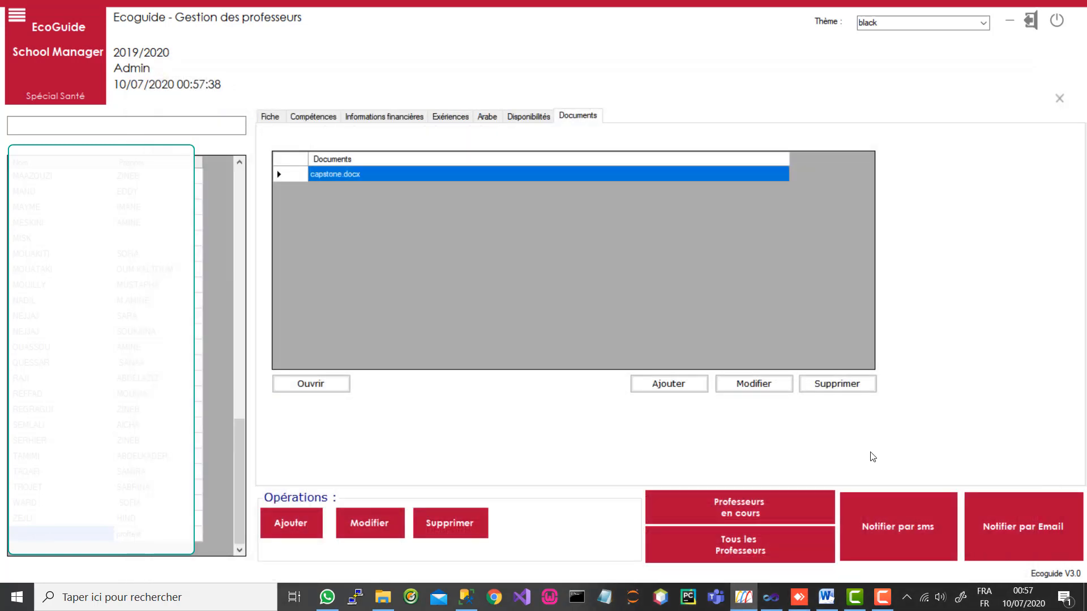
pyautogui.click(905, 528)
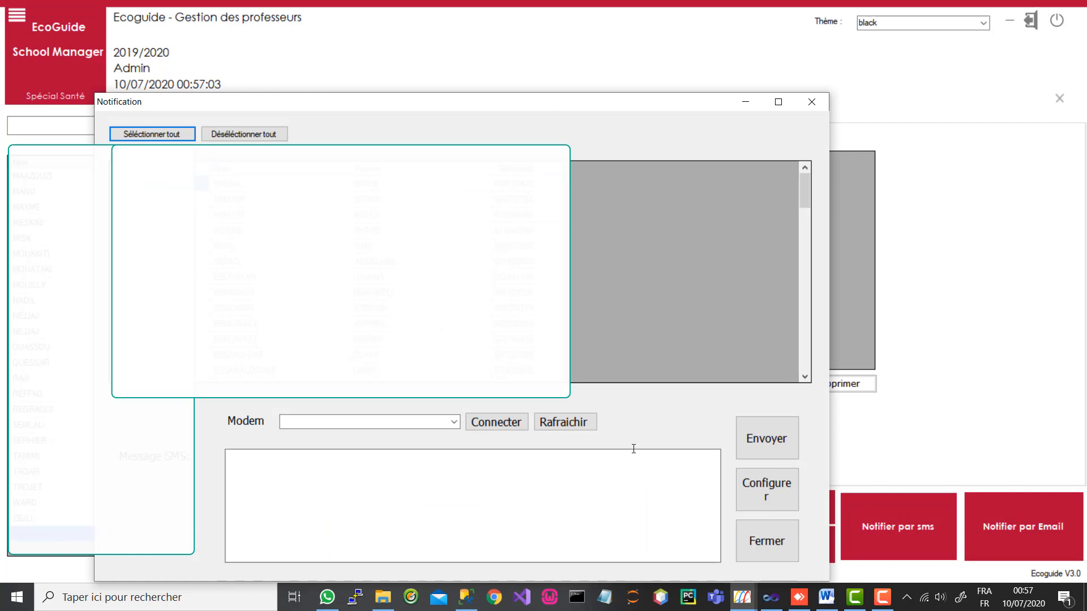
pyautogui.click(819, 106)
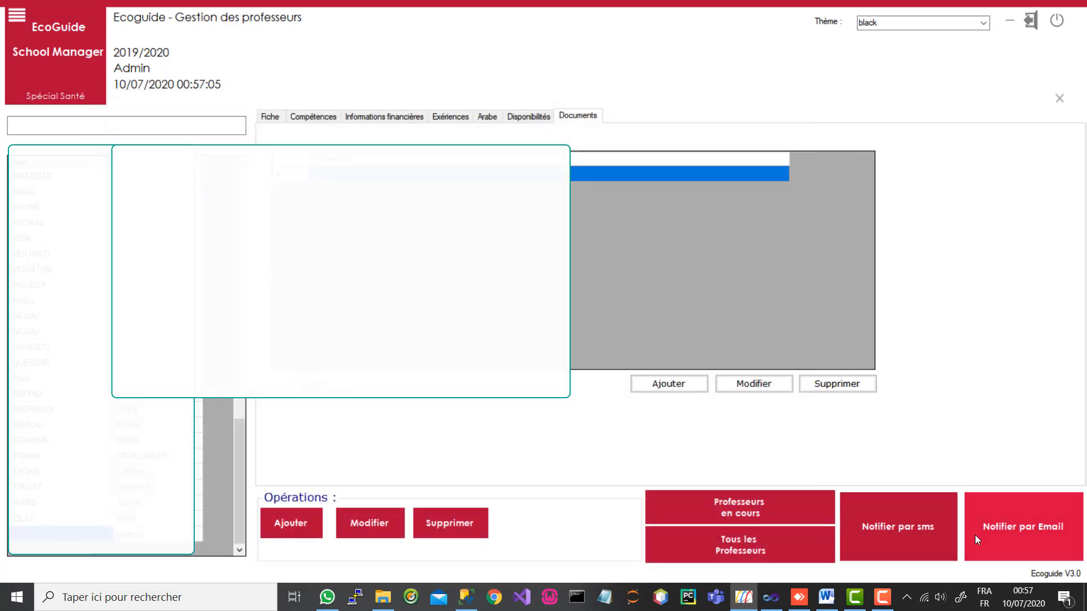